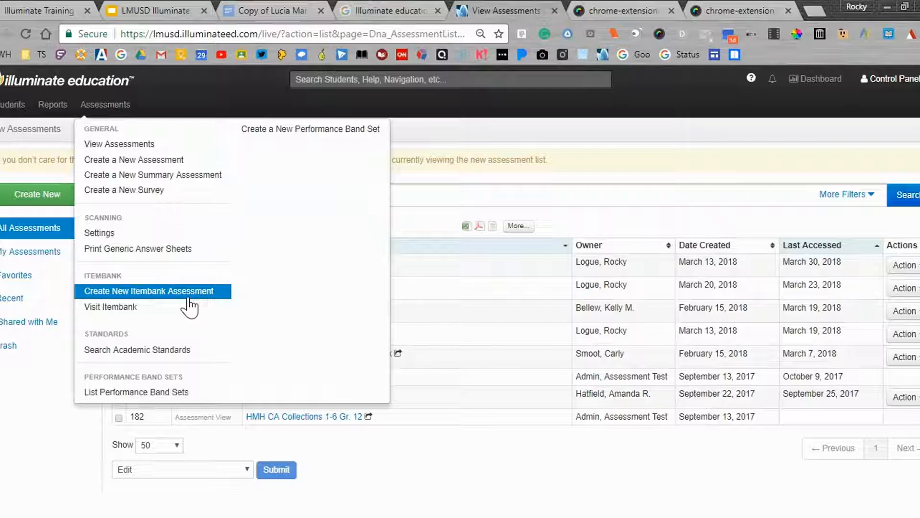
Start a new Itembank assessment in Standard Mode and name it History 1
left_click(188, 297)
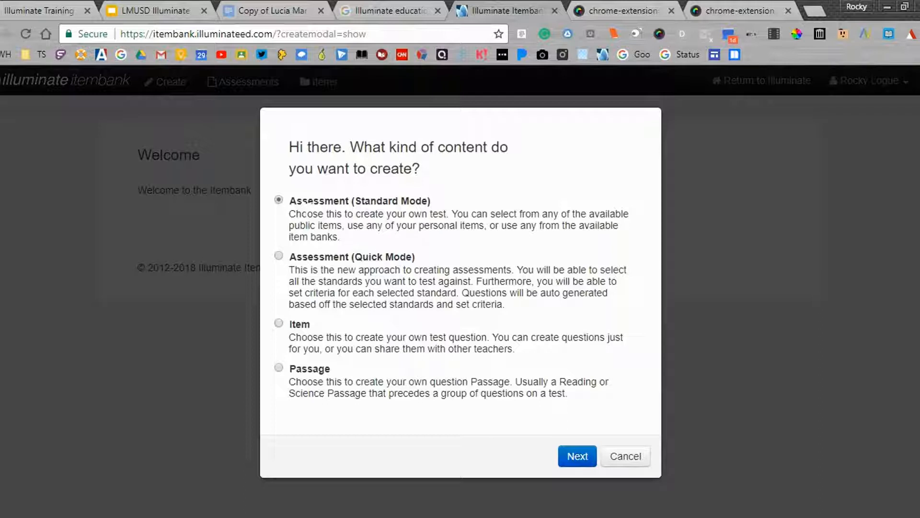
left_click(573, 458)
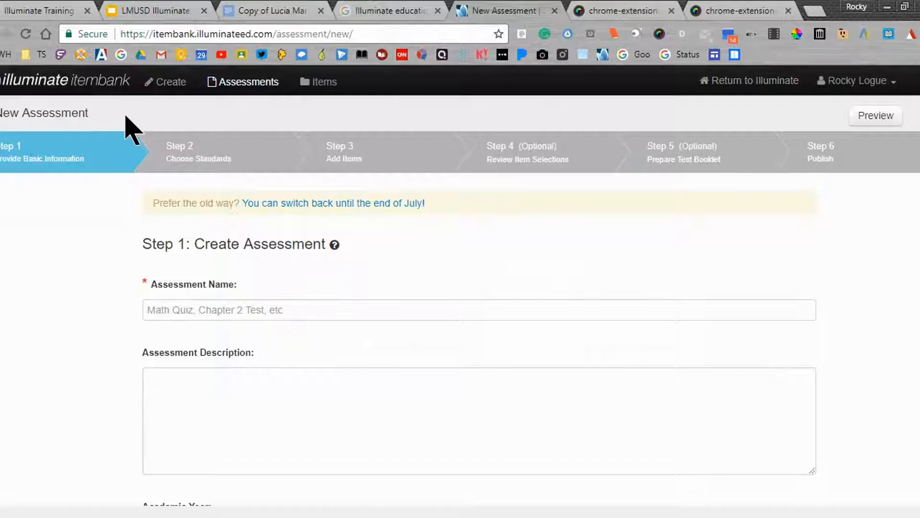
scroll(130, 113, "down", 1)
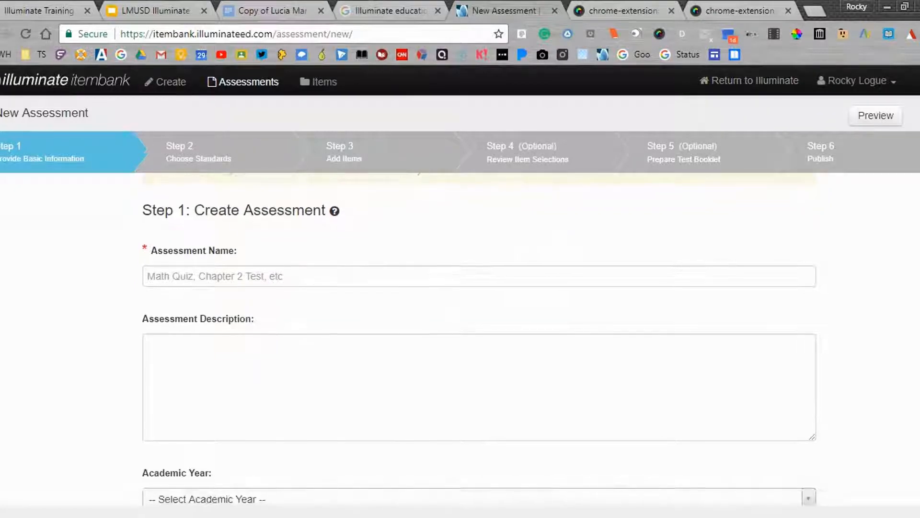
left_click(192, 277)
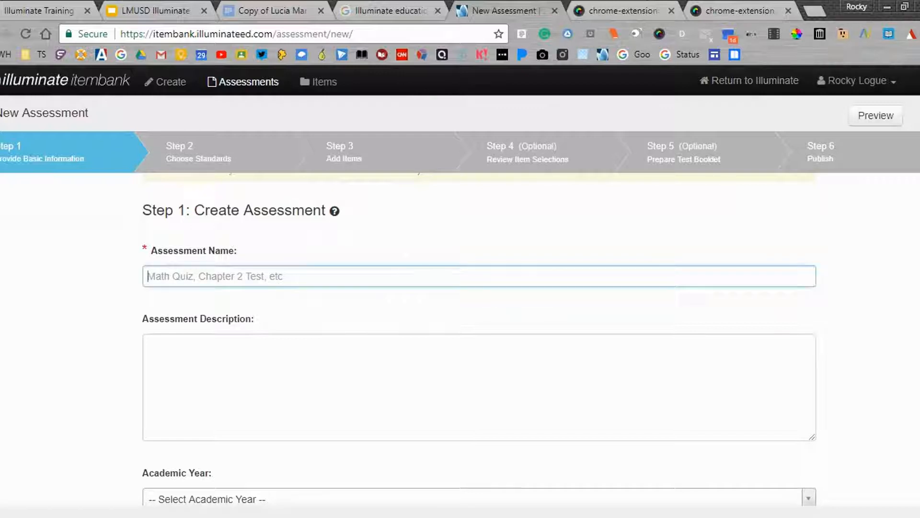
type("History 1")
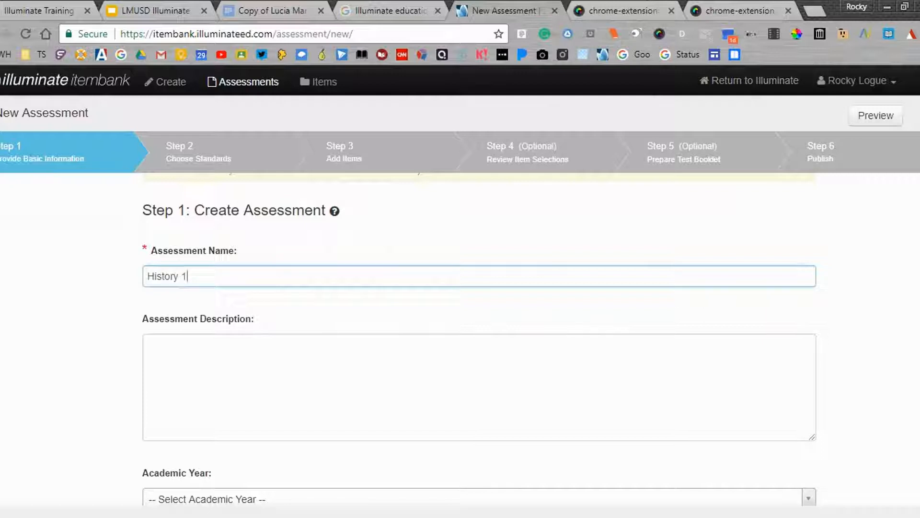
Set the assessment's academic year to 2017-2018 and its grade level to 7th Grade
left_click(192, 355)
scroll(479, 354, "down", 2)
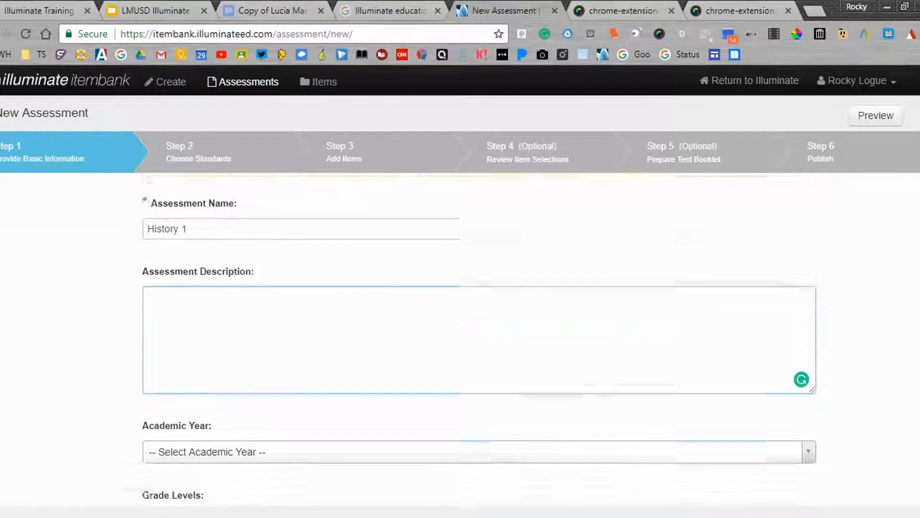
left_click(204, 376)
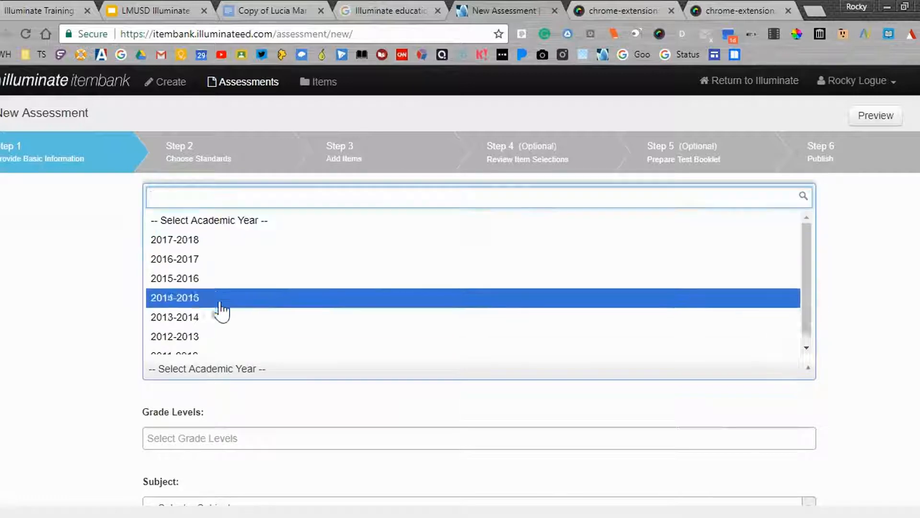
left_click(216, 241)
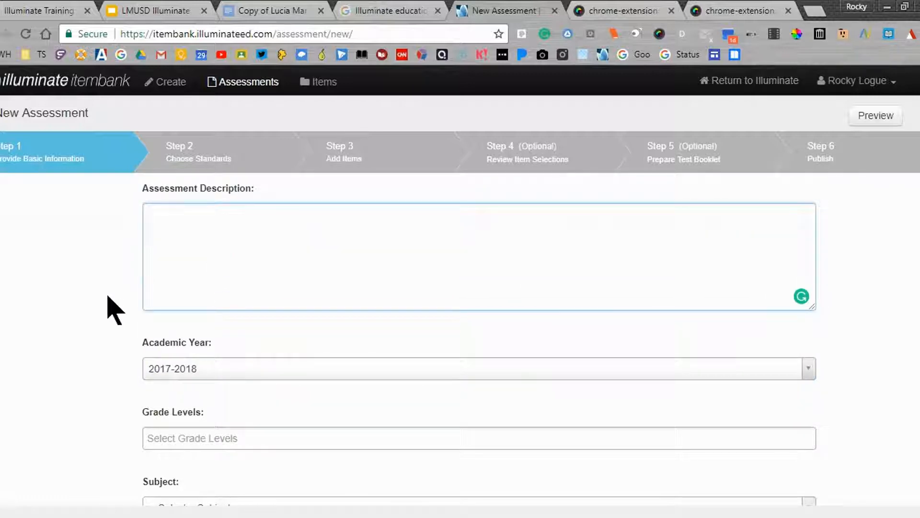
scroll(107, 308, "down", 2)
left_click(168, 326)
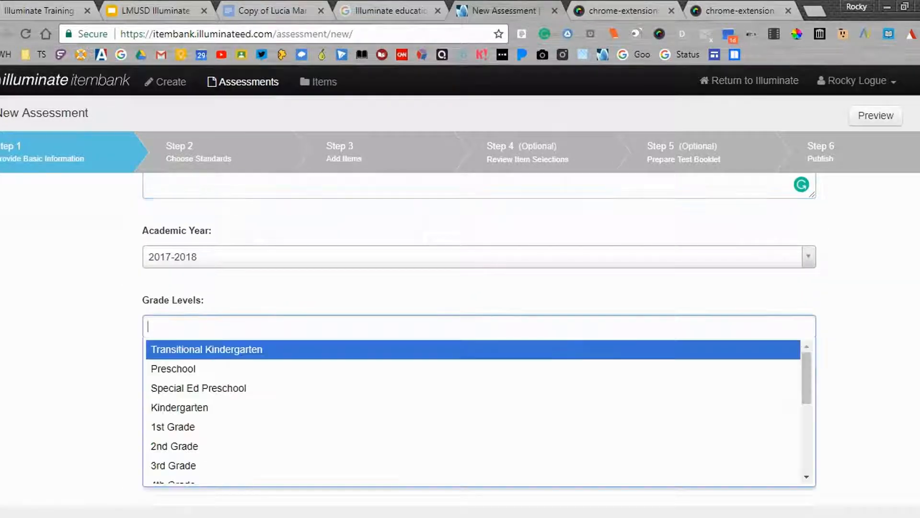
scroll(195, 440, "down", 2)
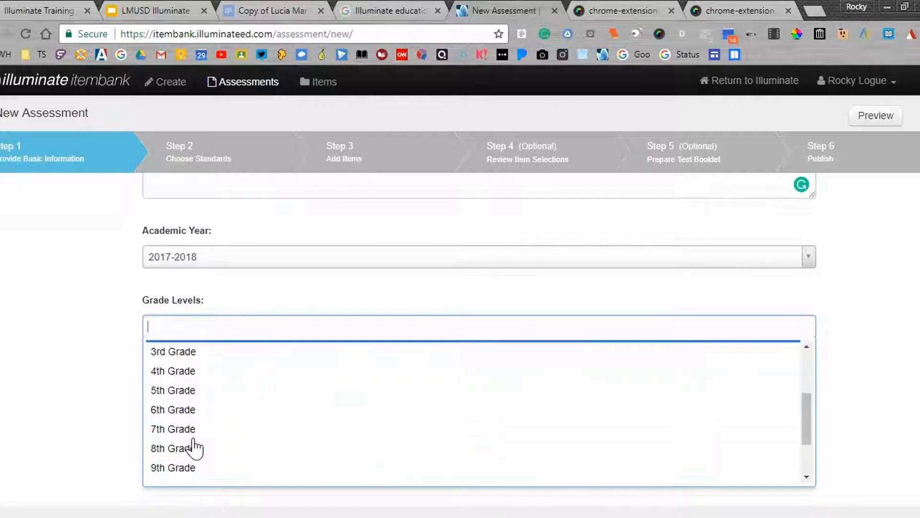
left_click(195, 432)
Set the subject to History-Social Science and create the assessment
left_click(196, 402)
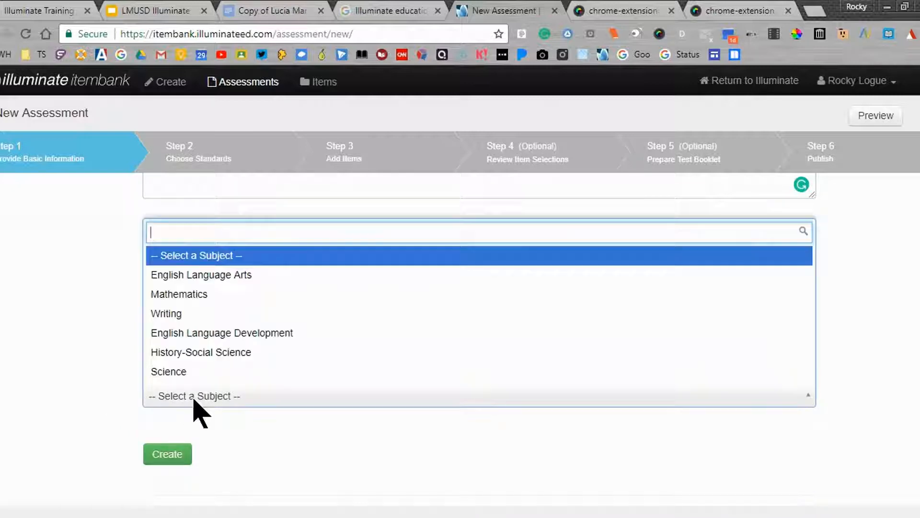
left_click(211, 355)
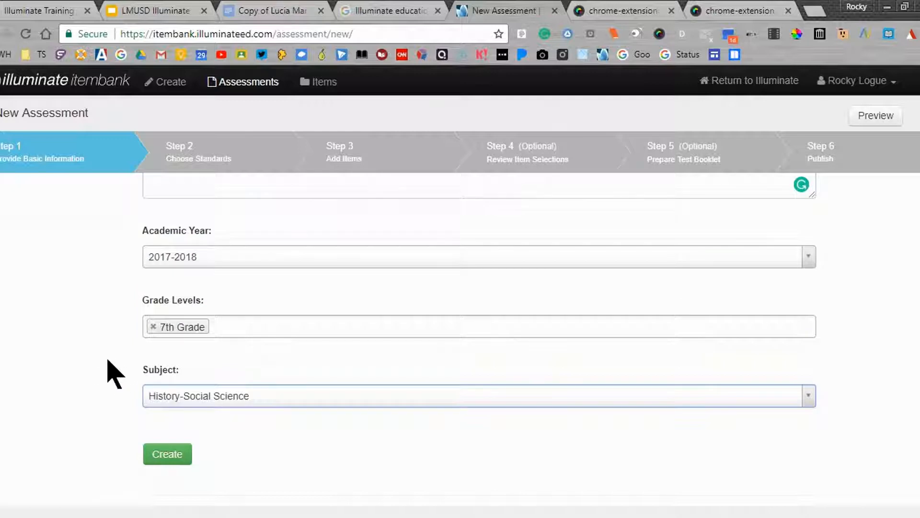
scroll(114, 372, "down", 2)
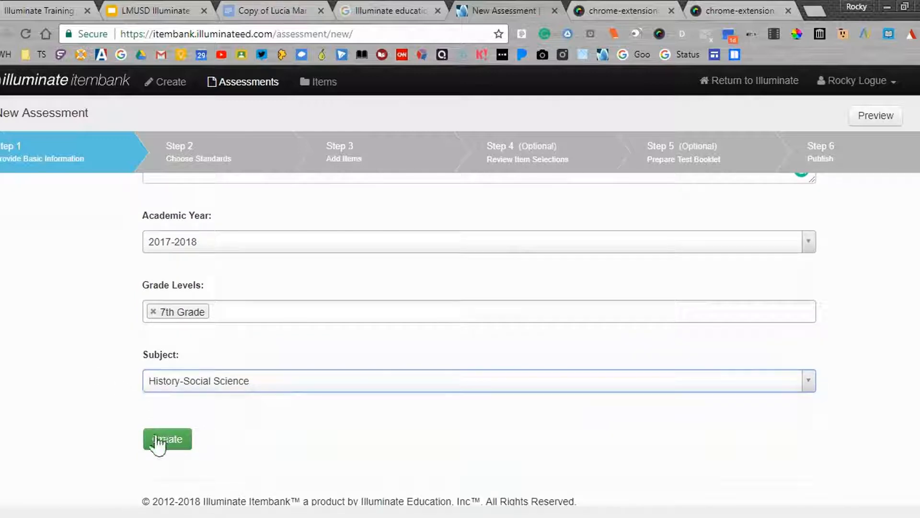
left_click(159, 440)
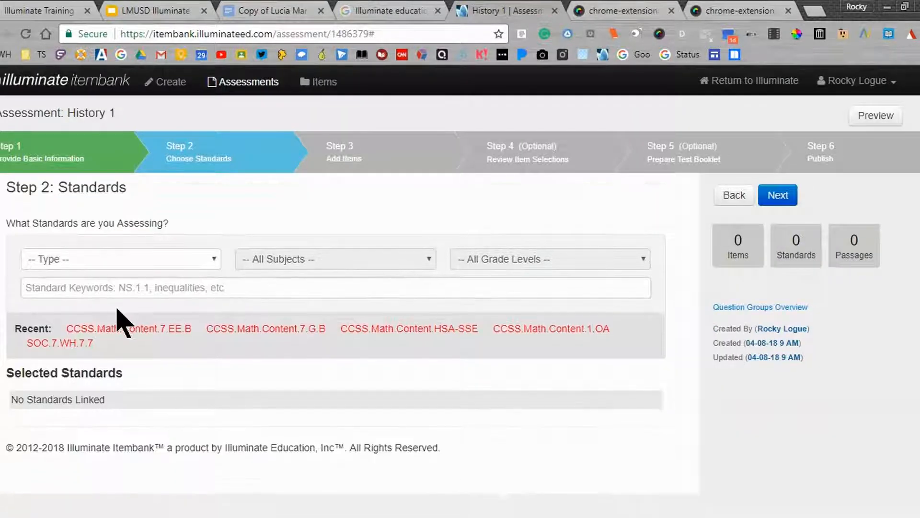
Filter the standards by type Content Standards, subject History-Social Science (1998) and Grade Seven
left_click(135, 272)
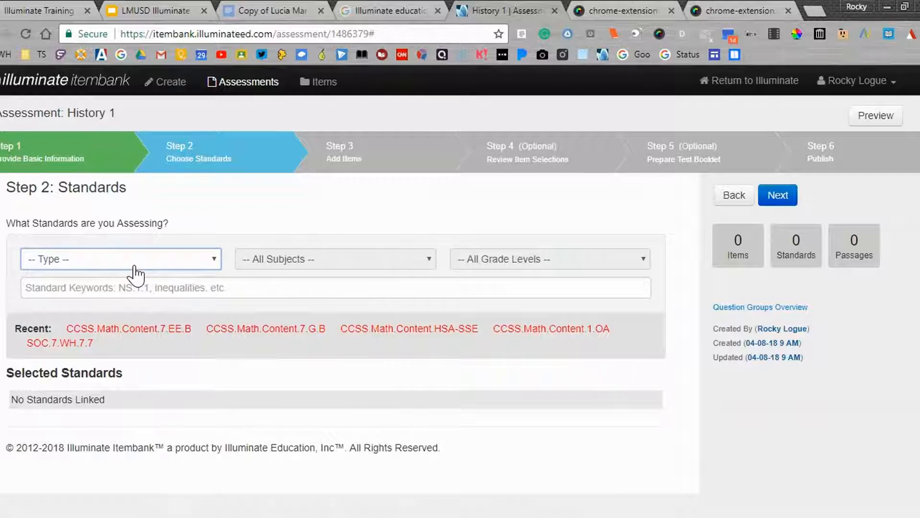
left_click(153, 369)
left_click(297, 267)
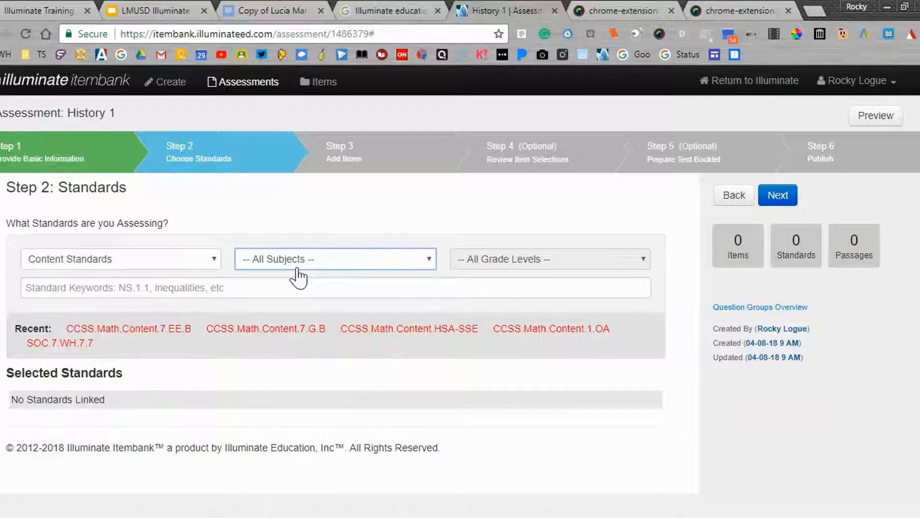
left_click(320, 381)
left_click(493, 274)
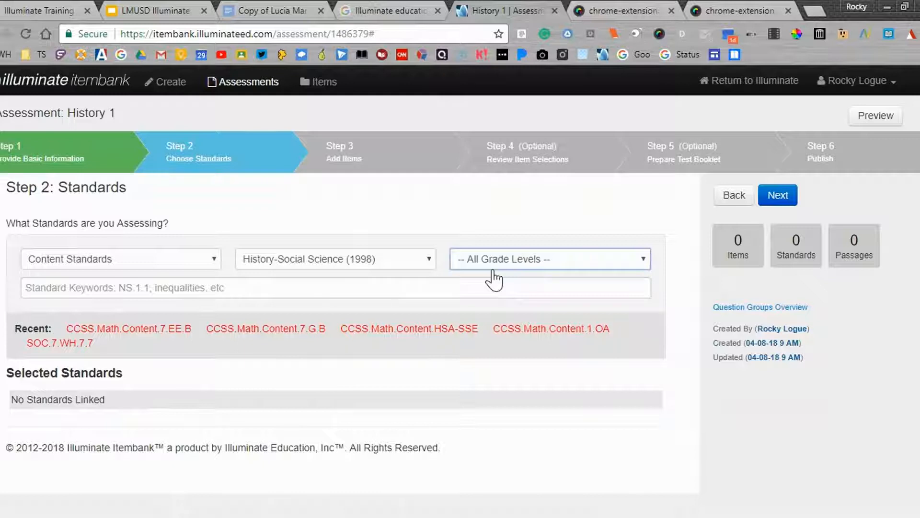
left_click(506, 400)
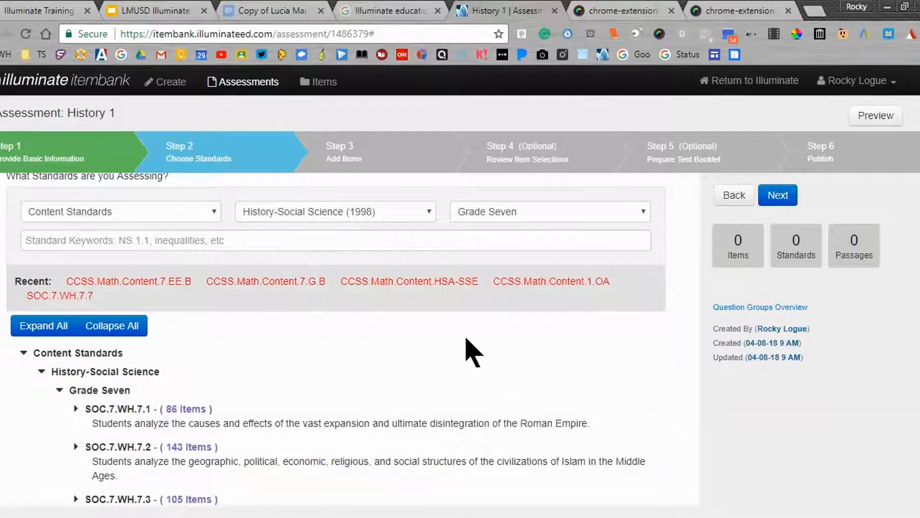
Look through the Grade Seven history standards and their descriptions
scroll(464, 338, "down", 2)
scroll(464, 339, "down", 4)
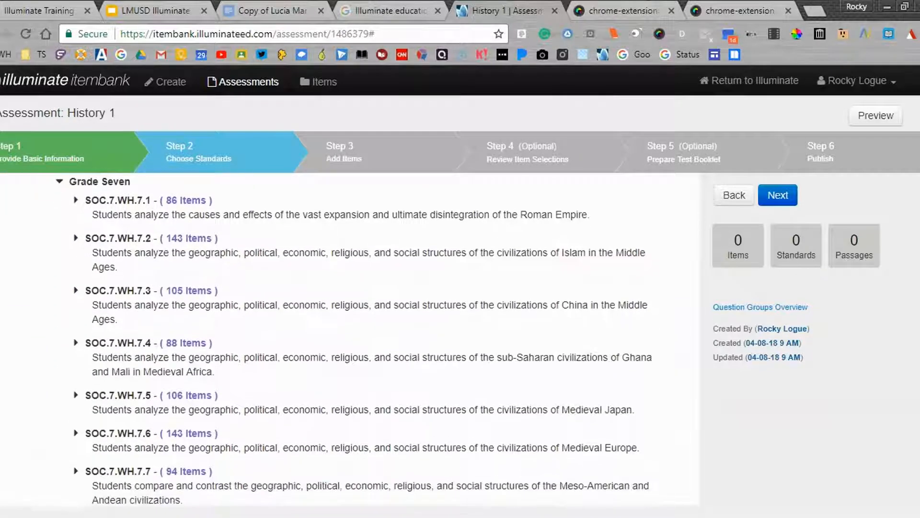
scroll(464, 338, "down", 2)
scroll(464, 339, "up", 2)
scroll(467, 350, "up", 2)
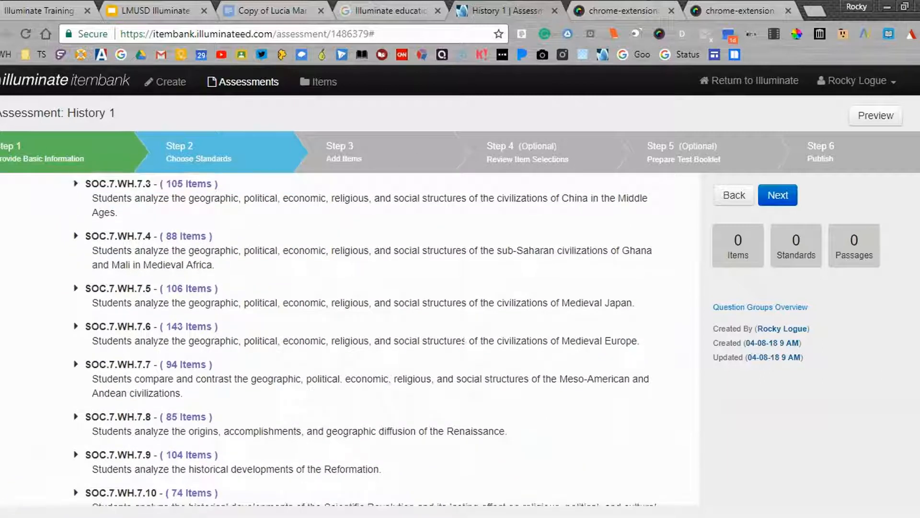
scroll(467, 350, "up", 1)
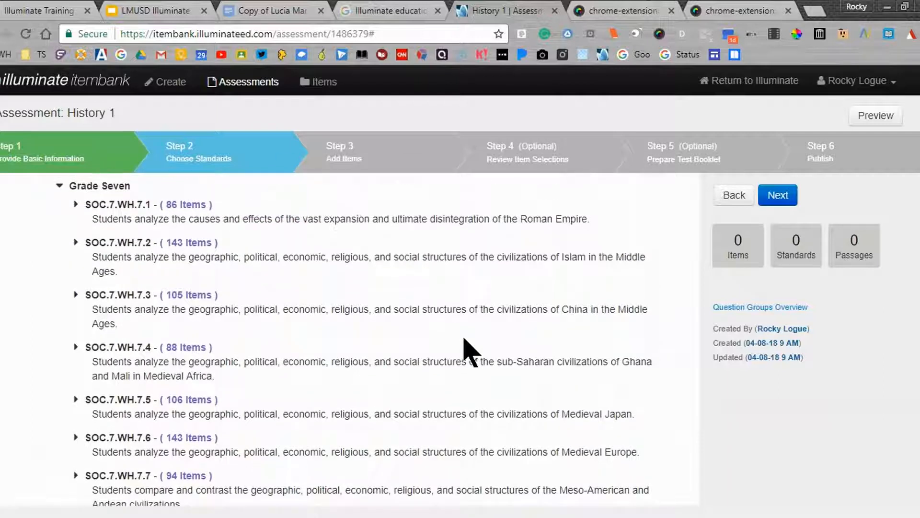
scroll(463, 338, "up", 1)
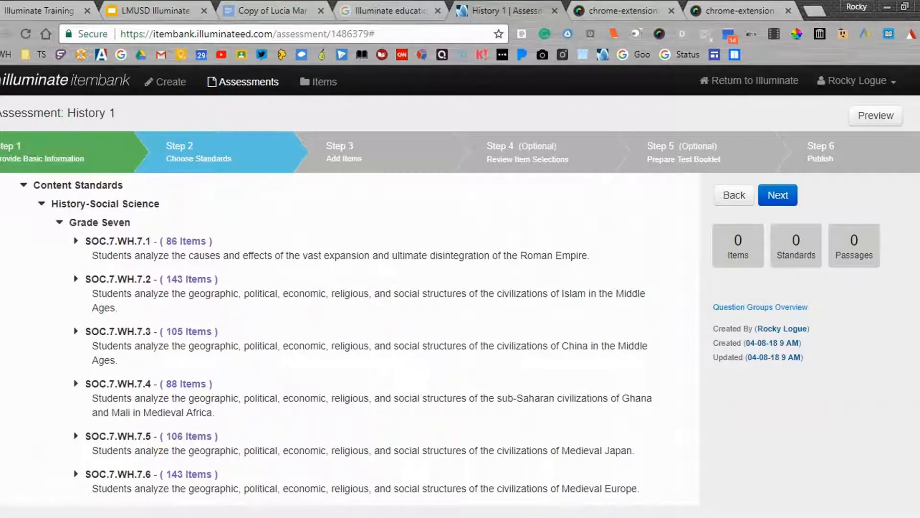
Expand standard SOC.7.WH.7.2 and link its sub-standards SOC.7.WH.7.2.1 and SOC.7.WH.7.2.2 to the assessment
left_click(76, 279)
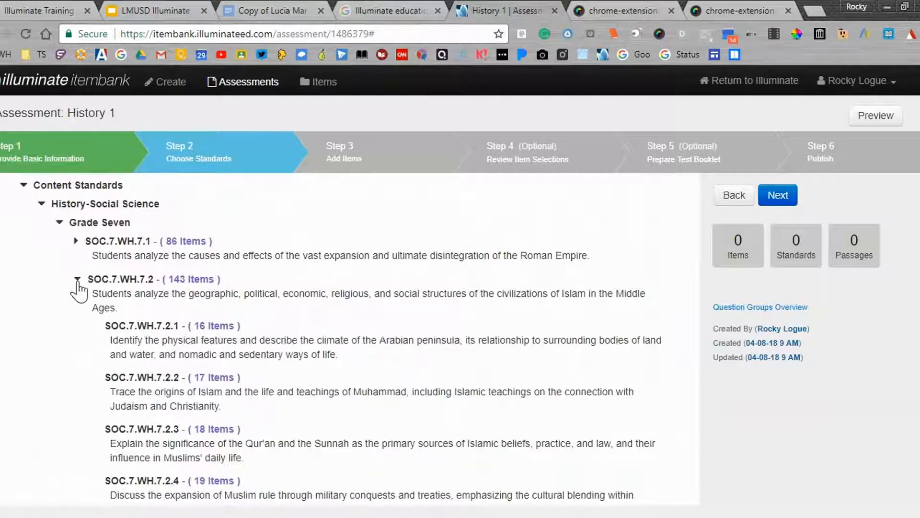
scroll(111, 335, "down", 2)
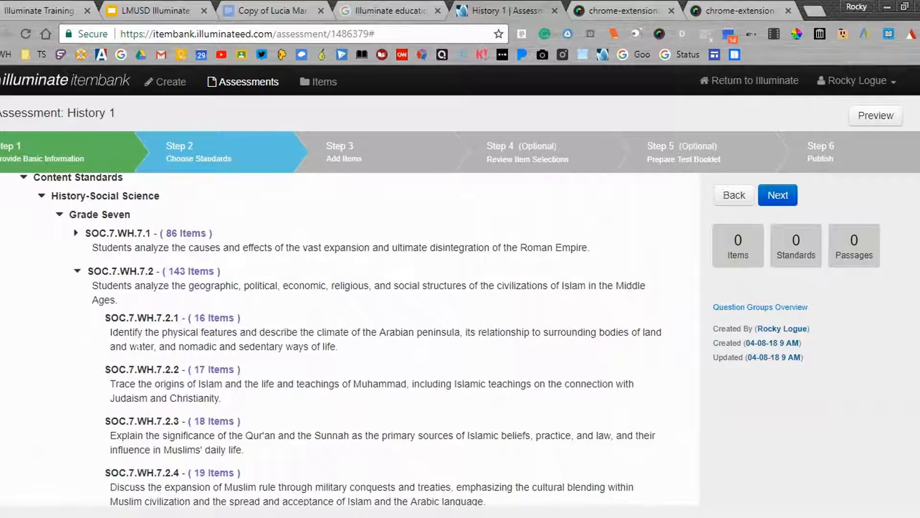
scroll(171, 288, "down", 1)
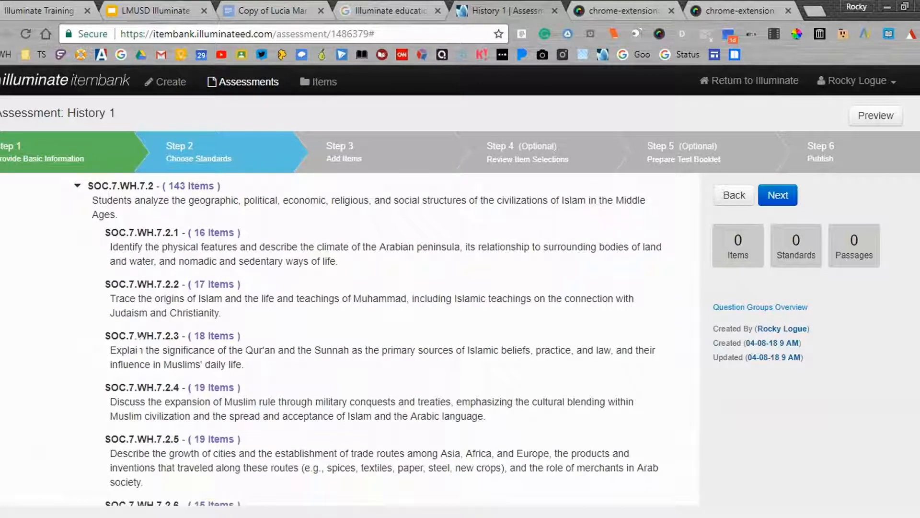
left_click(160, 235)
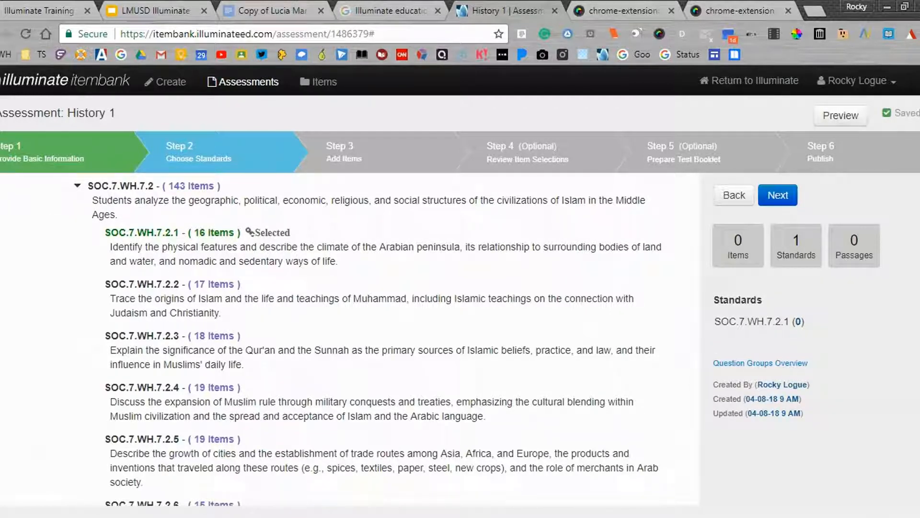
left_click(126, 289)
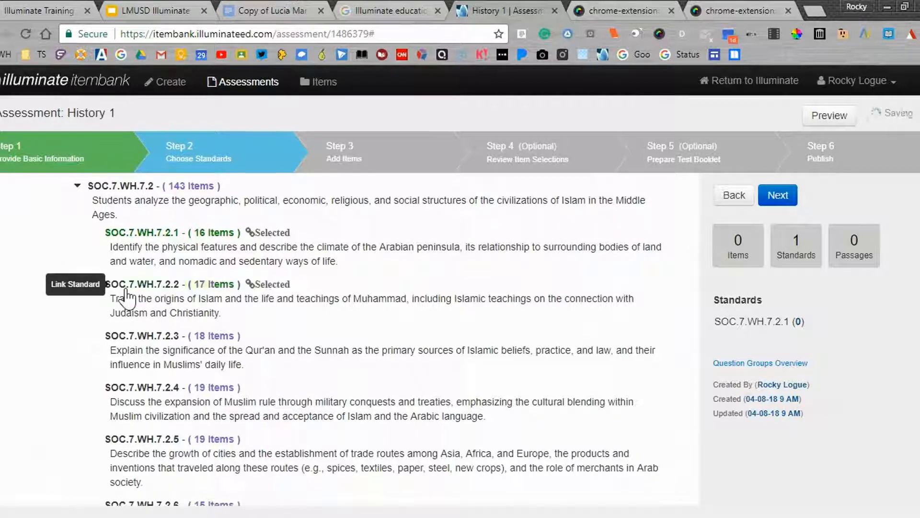
Link the whole parent standard SOC.7.WH.7.2, and unlink it again
left_click(151, 186)
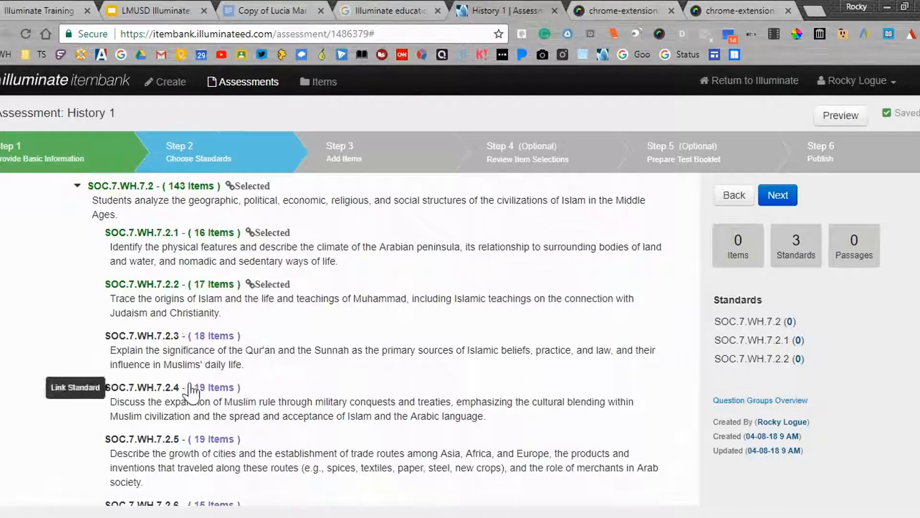
left_click(149, 189)
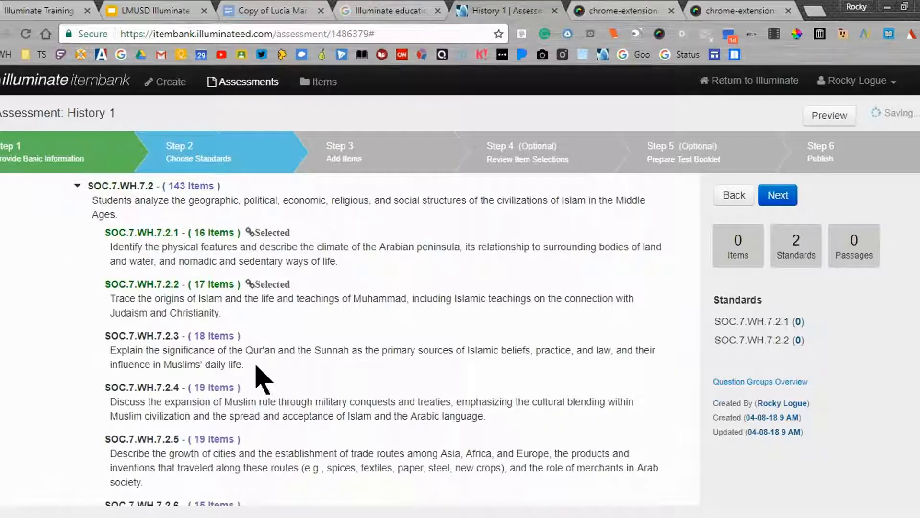
Check the linked standards in the list and proceed to the Add Items stage of the assessment
scroll(259, 379, "down", 4)
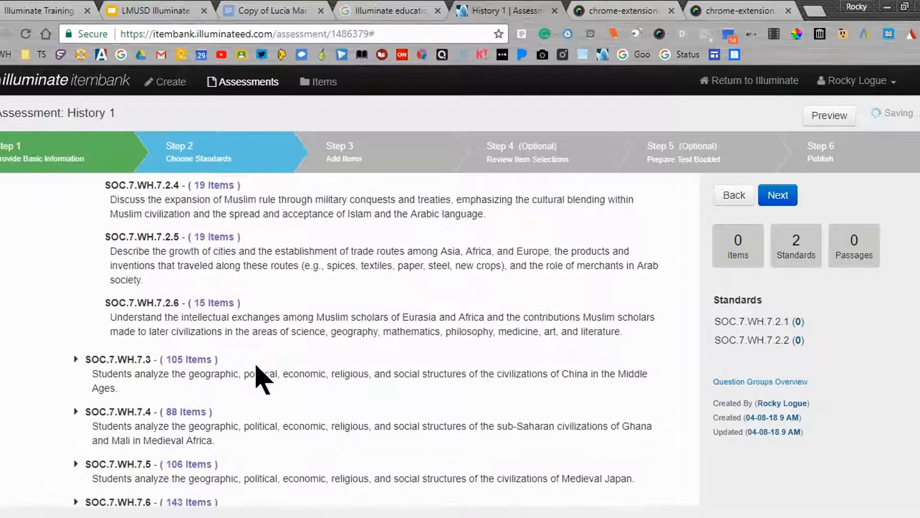
scroll(259, 379, "down", 1)
scroll(258, 379, "up", 9)
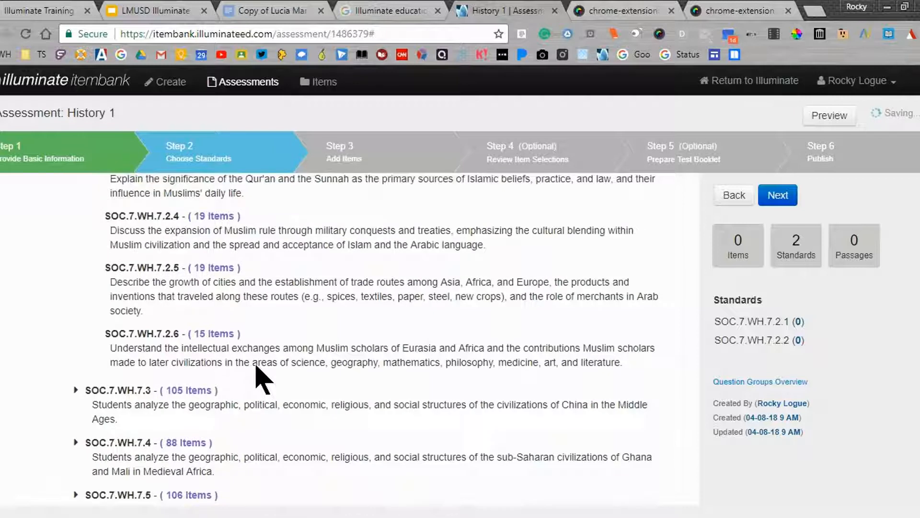
scroll(258, 378, "up", 2)
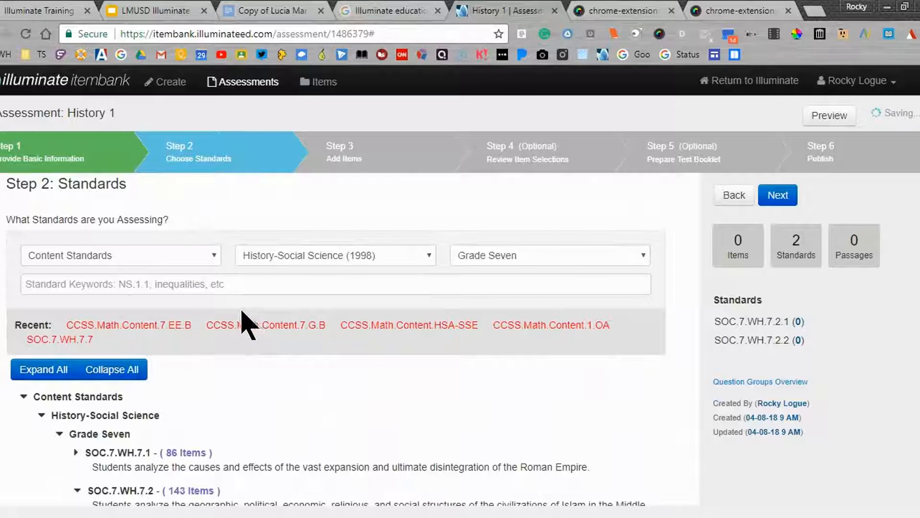
scroll(236, 381, "down", 1)
scroll(238, 389, "down", 2)
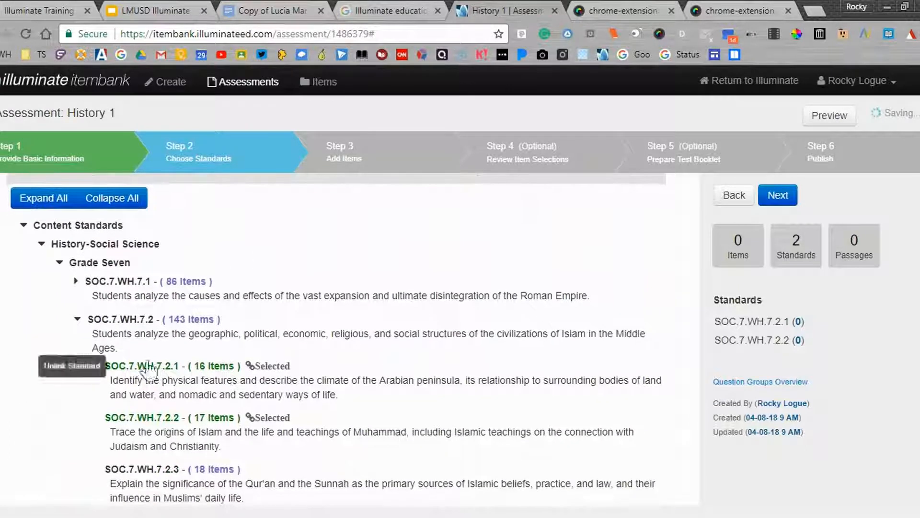
left_click(783, 206)
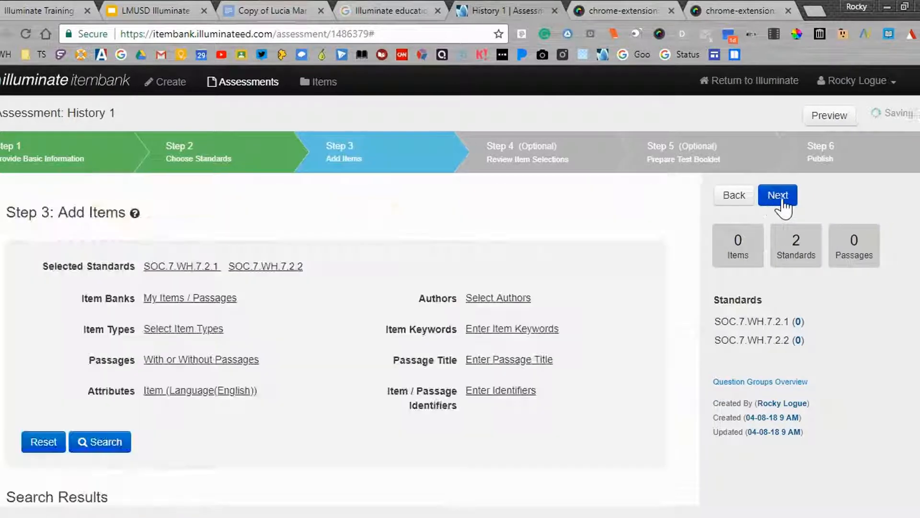
scroll(688, 216, "down", 2)
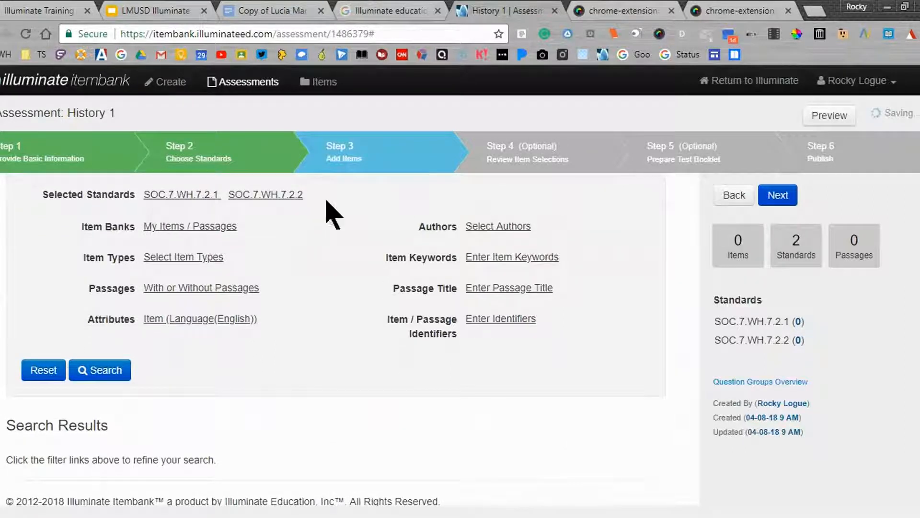
Check the selected standards' descriptions by going back to the Choose Standards stage, and return to the Add Items stage
mouse_move(262, 199)
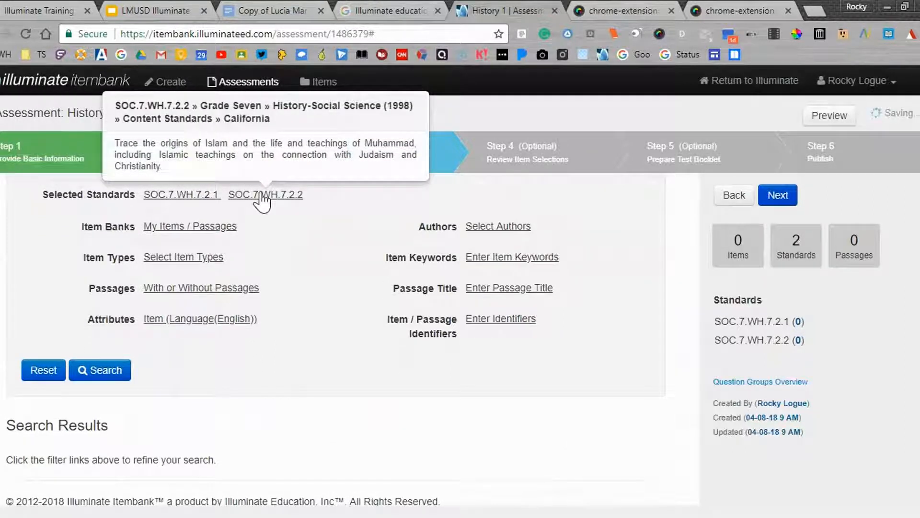
left_click(734, 199)
scroll(232, 352, "down", 2)
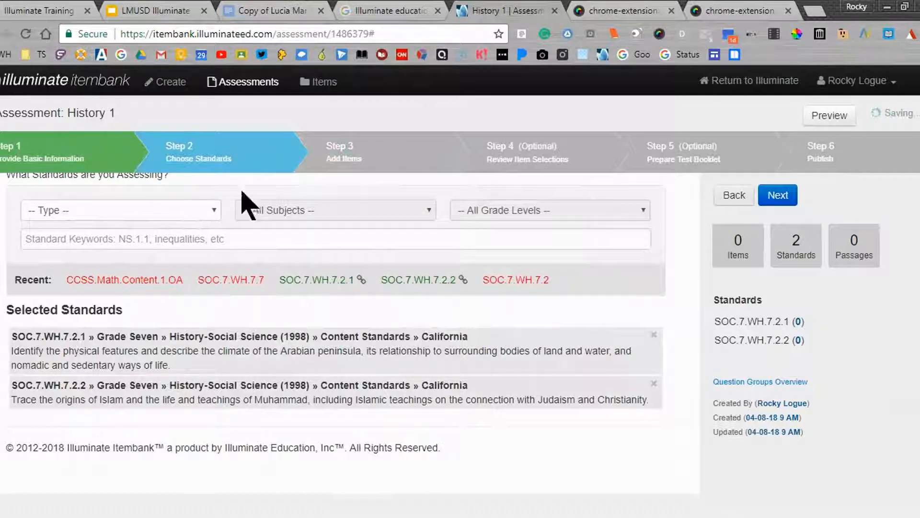
left_click(782, 198)
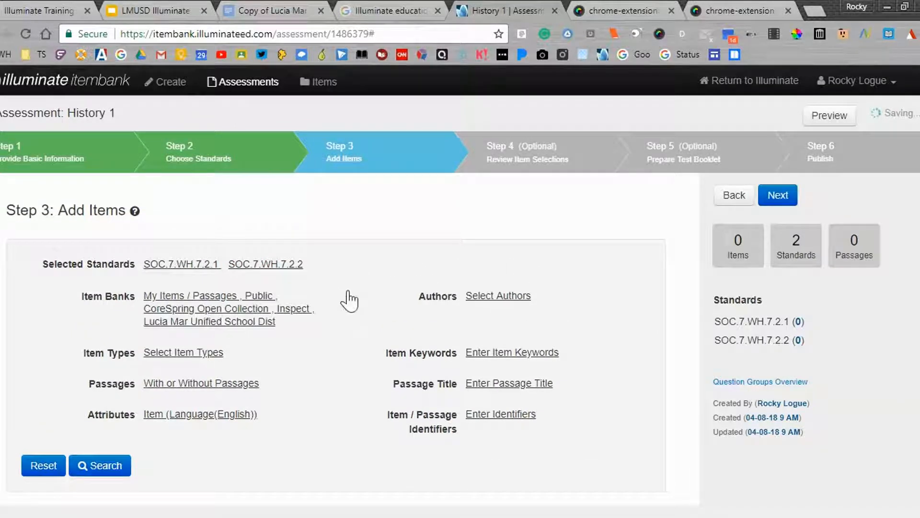
Search for items matching standards SOC.7.WH.7.2.1 and SOC.7.WH.7.2.2 and look through the first questions in the results
scroll(343, 326, "down", 1)
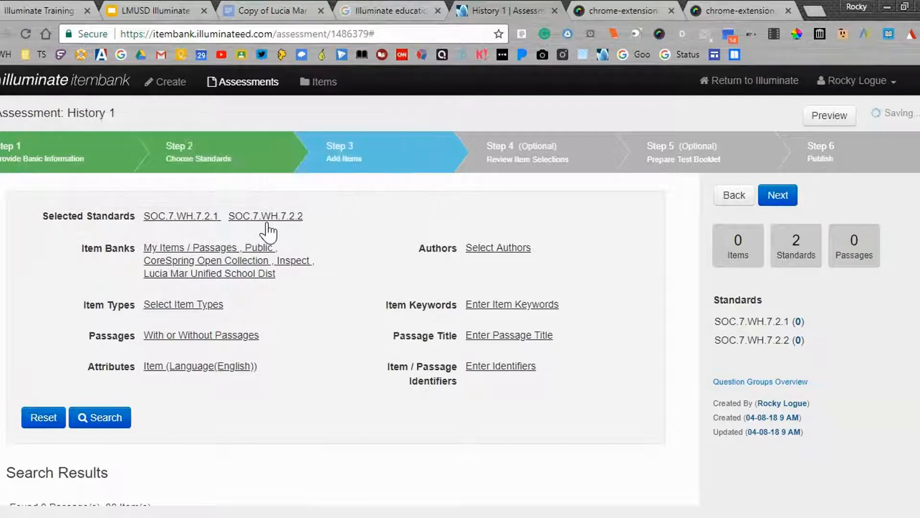
left_click(101, 421)
scroll(246, 450, "down", 3)
scroll(246, 460, "down", 6)
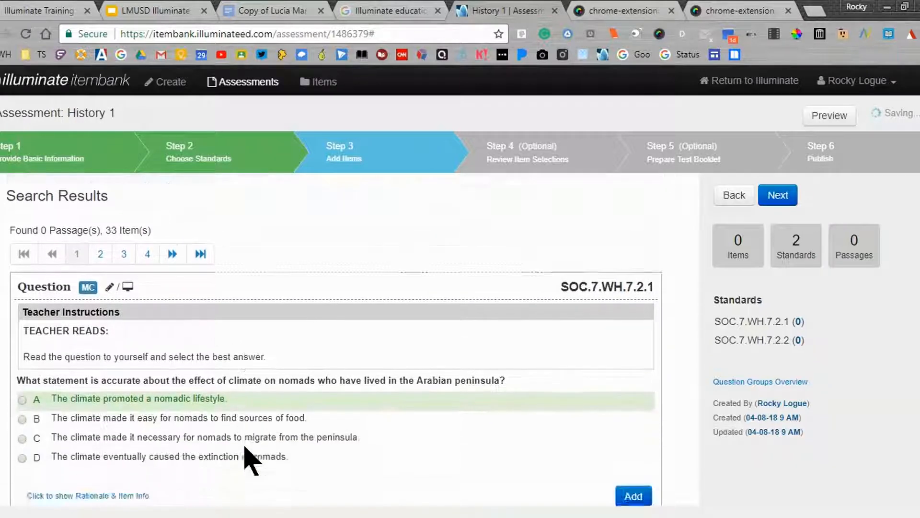
scroll(246, 460, "down", 2)
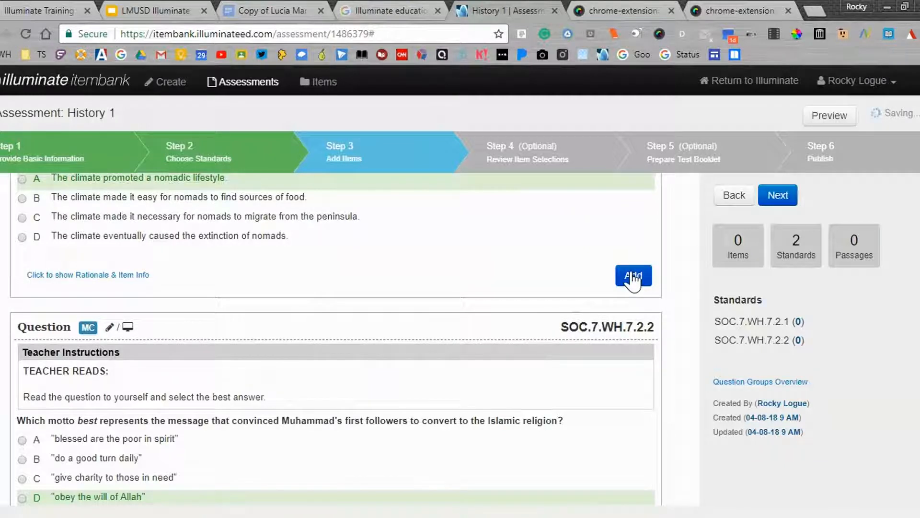
scroll(617, 371, "down", 2)
scroll(622, 376, "up", 1)
scroll(623, 375, "up", 8)
scroll(618, 374, "up", 2)
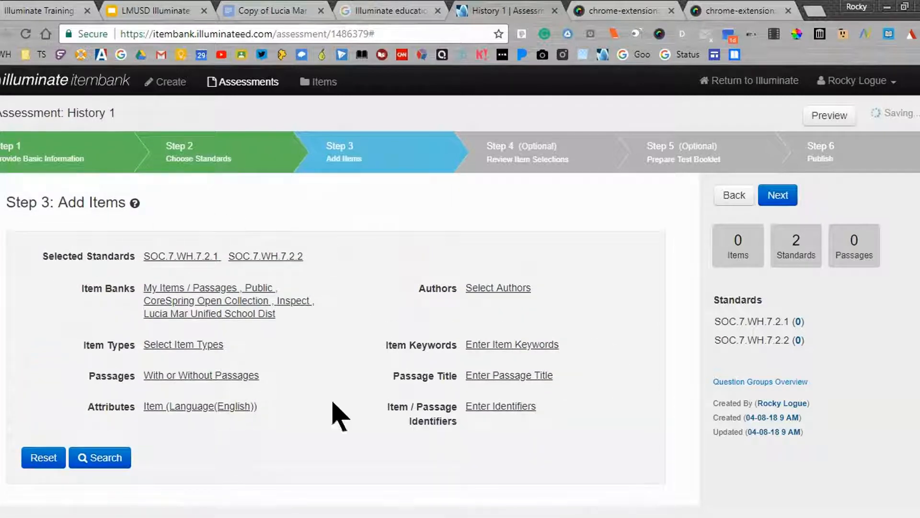
Deselect every item bank except My Items / Passages, reselect all of them and update the filters
left_click(169, 304)
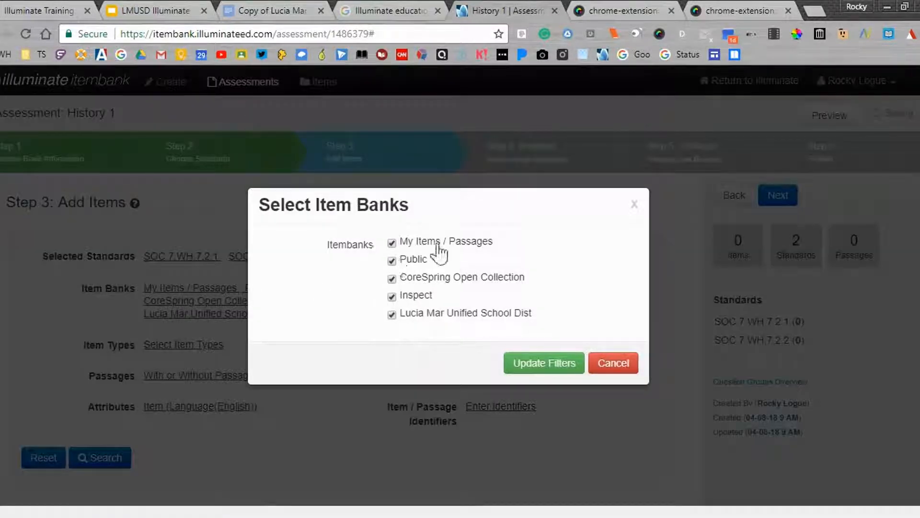
left_click(392, 261)
left_click(392, 278)
left_click(392, 296)
left_click(392, 314)
left_click(392, 261)
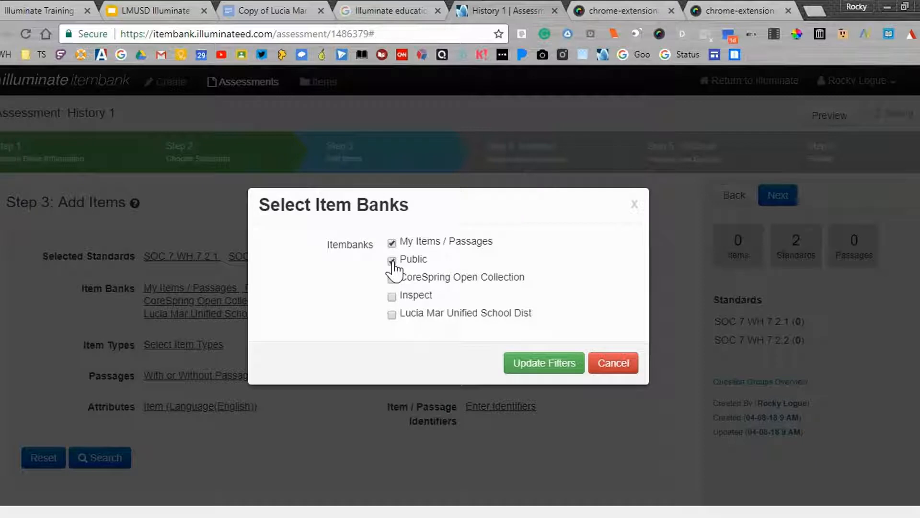
left_click(392, 297)
left_click(392, 314)
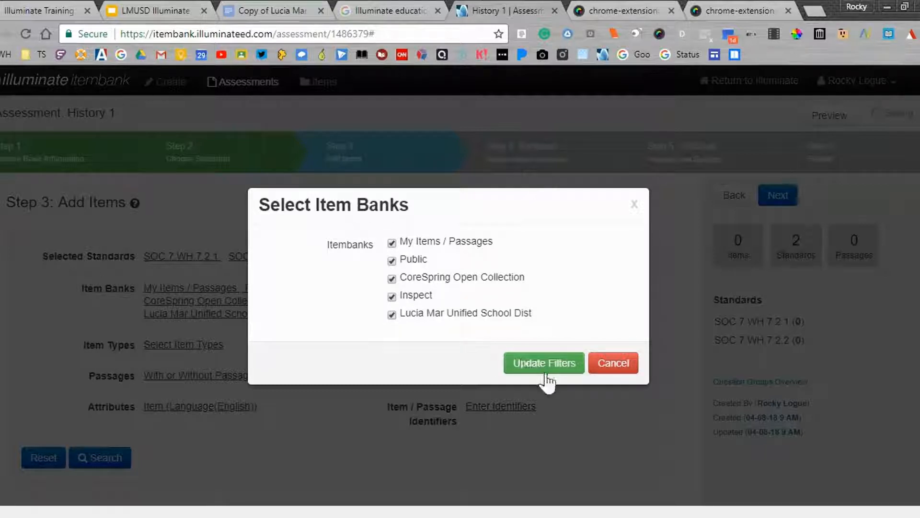
left_click(518, 368)
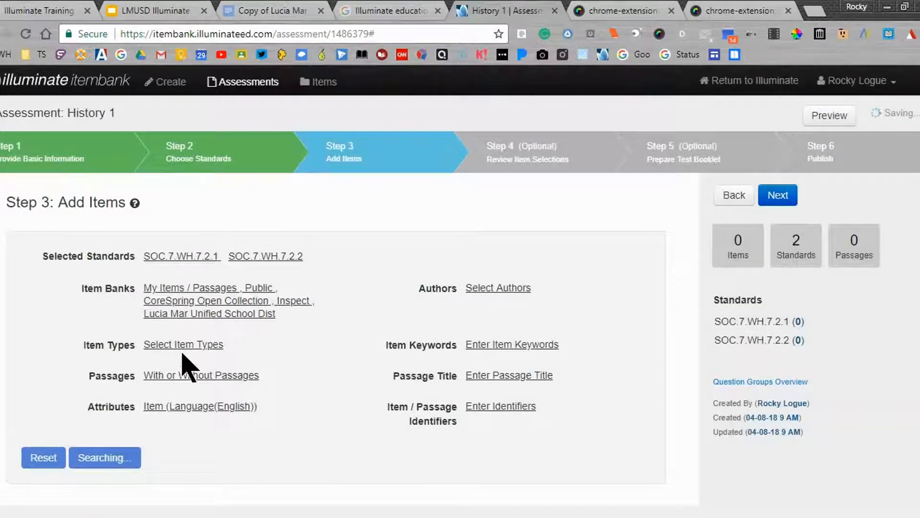
Look through the filter options for item types, attributes such as Depth of Knowledge, and item keywords
left_click(182, 345)
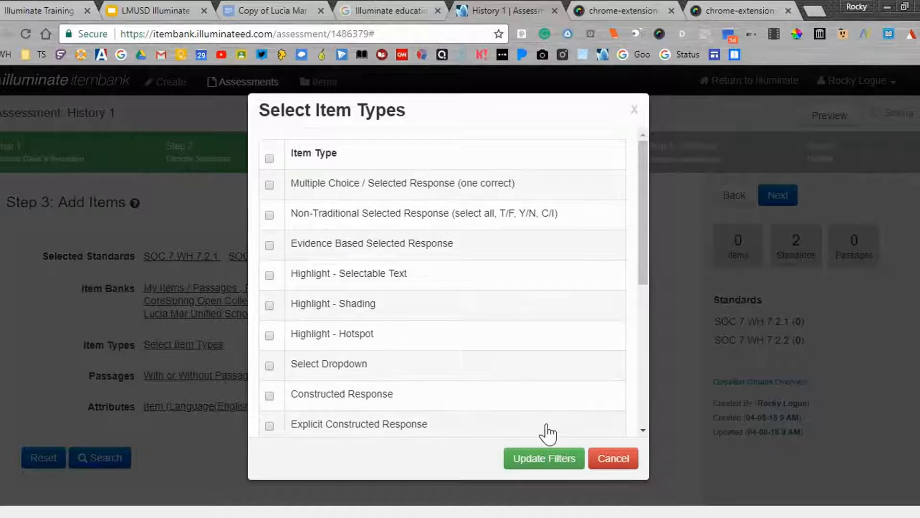
left_click(628, 463)
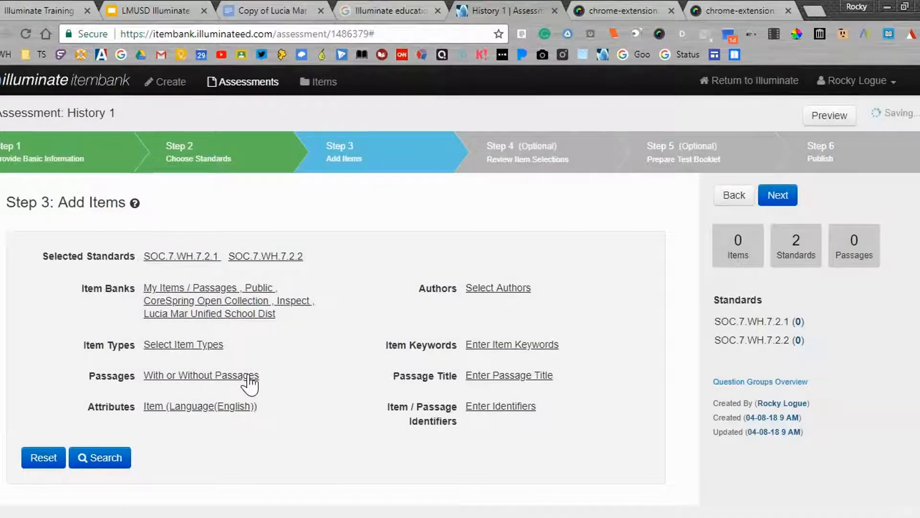
left_click(216, 408)
scroll(394, 332, "down", 1)
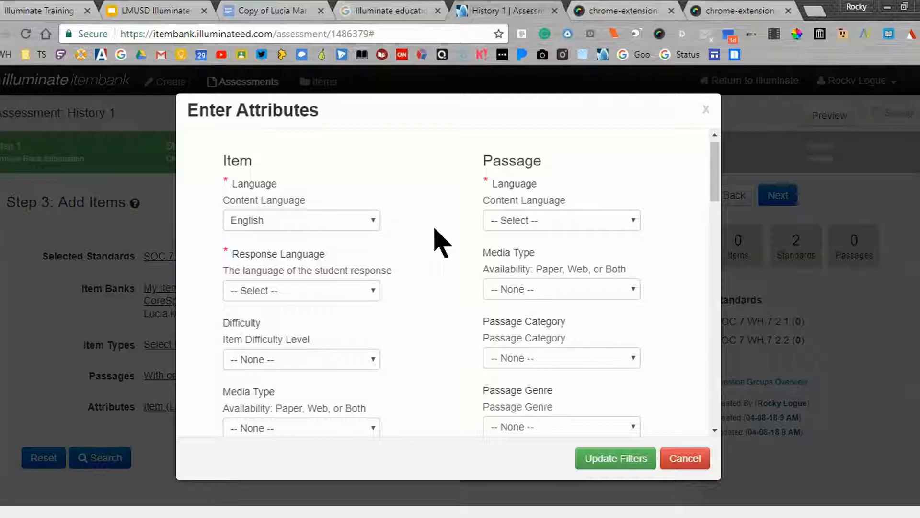
scroll(436, 242, "down", 2)
scroll(436, 243, "down", 3)
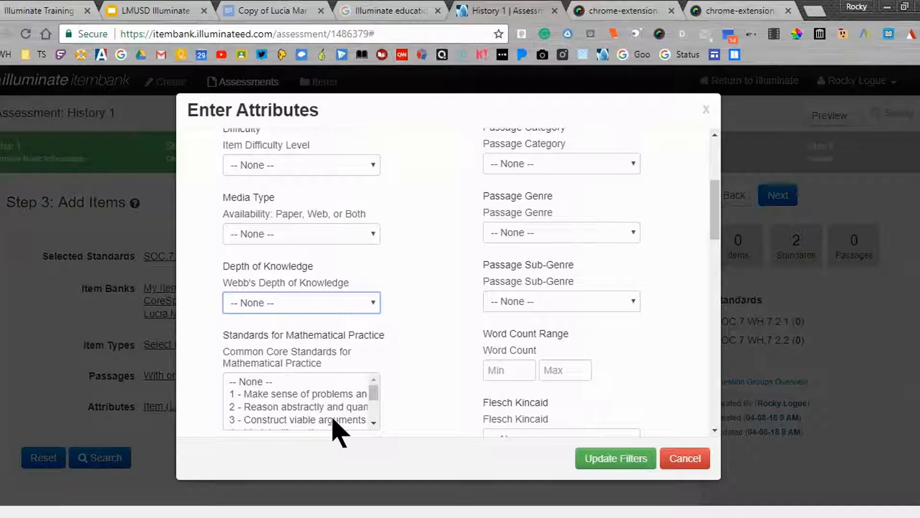
left_click(672, 461)
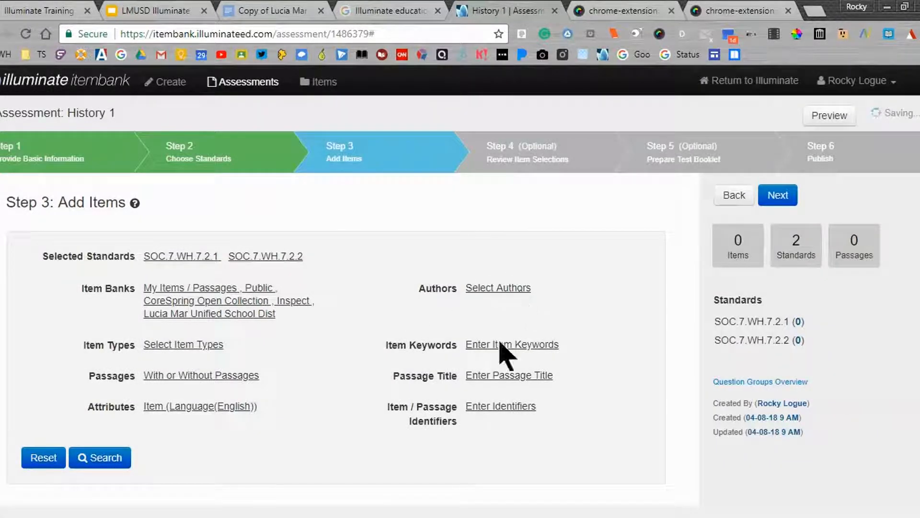
left_click(496, 346)
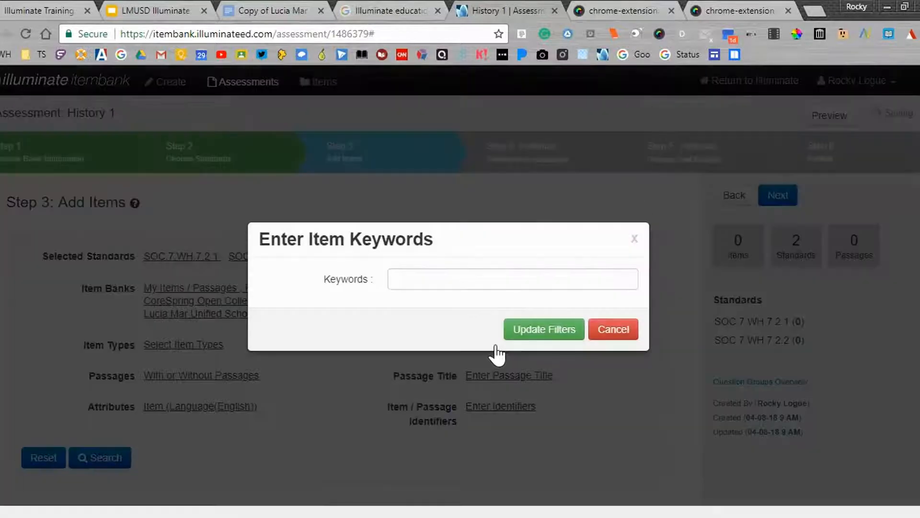
left_click(613, 330)
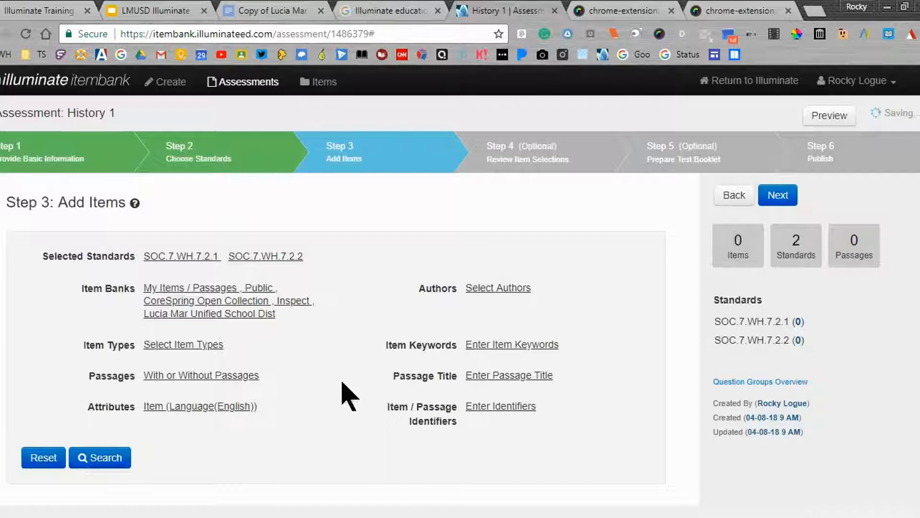
Review the first question in the search results, including its item type, delivery format and standard
scroll(349, 395, "down", 1)
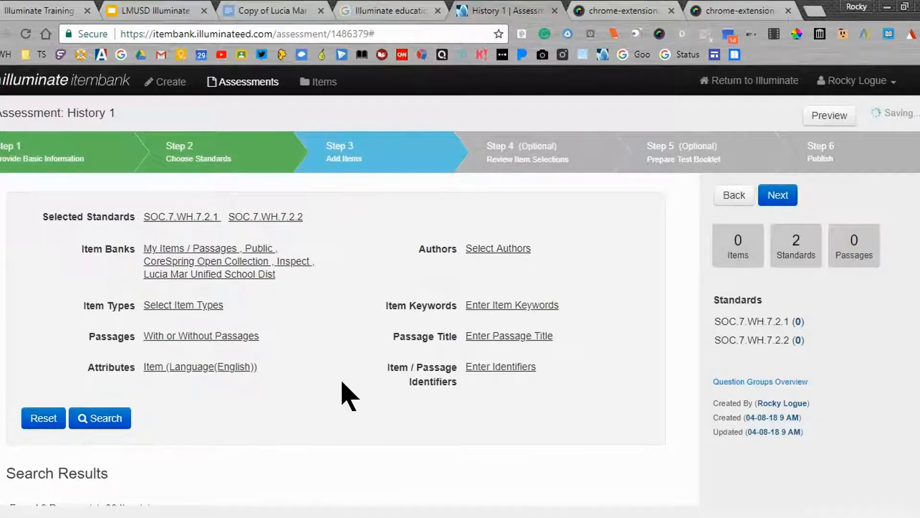
scroll(348, 395, "down", 5)
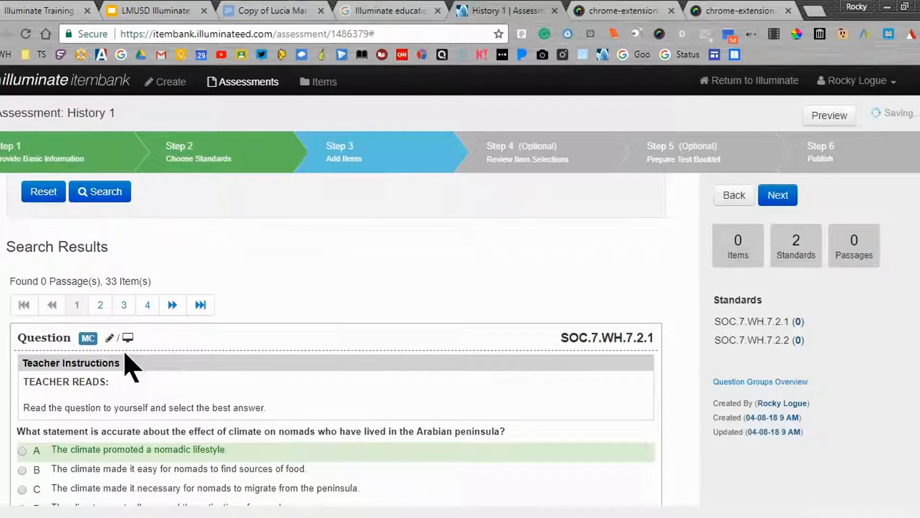
scroll(125, 354, "down", 1)
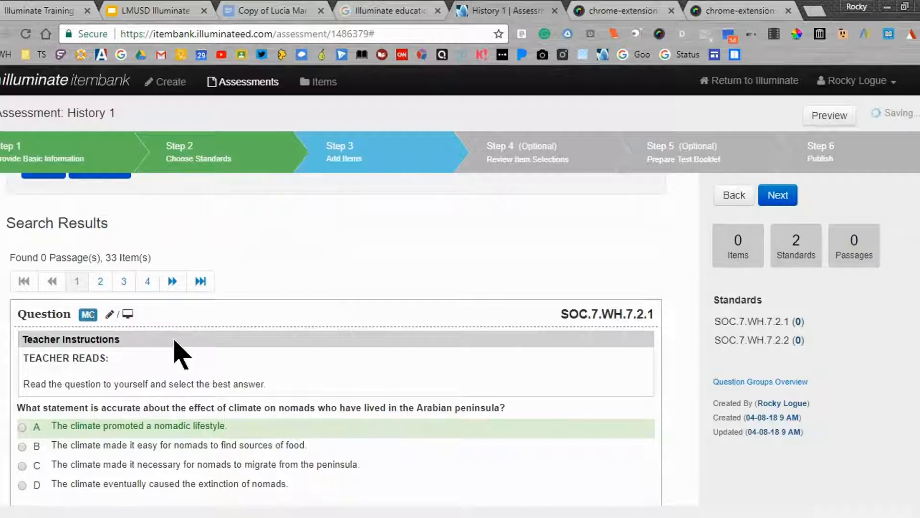
scroll(175, 341, "down", 1)
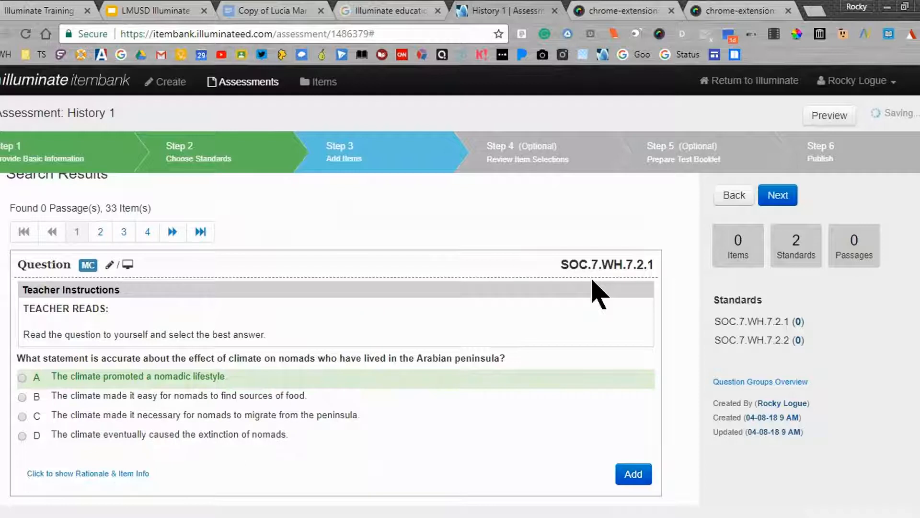
scroll(599, 293, "down", 1)
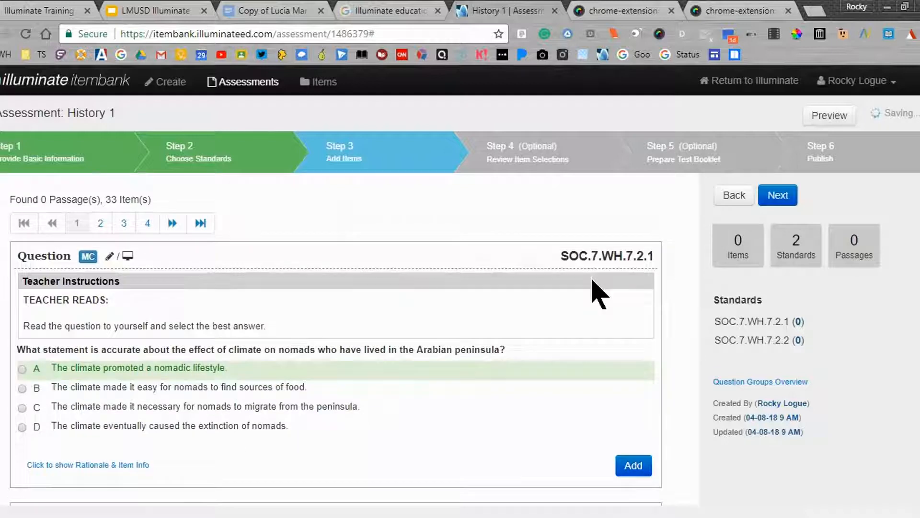
Show the rationale and item info of the question about climate and nomads, and read both sections
left_click(136, 465)
scroll(139, 472, "down", 2)
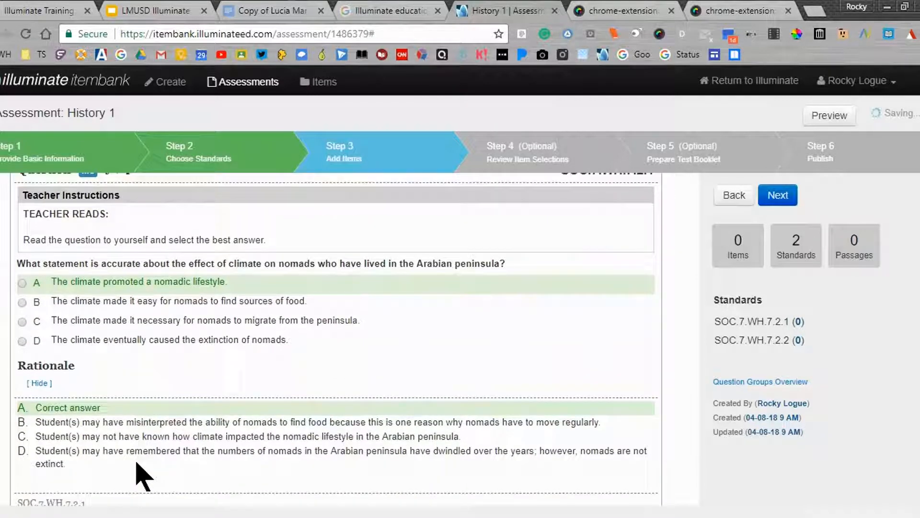
scroll(139, 474, "down", 2)
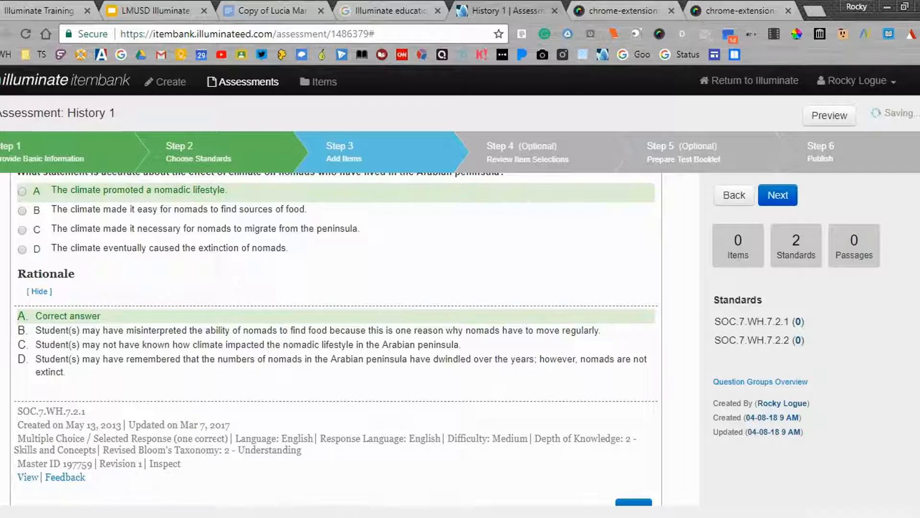
scroll(351, 365, "up", 2)
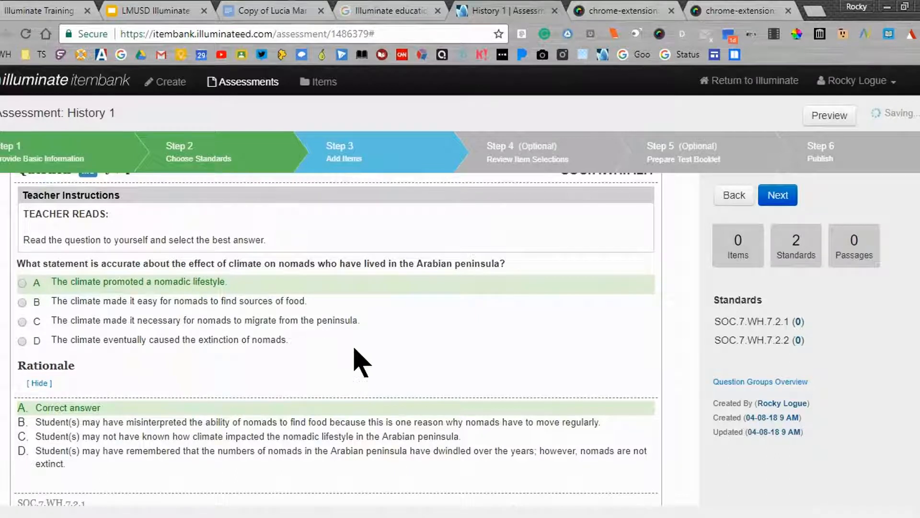
scroll(353, 362, "up", 2)
scroll(355, 362, "down", 2)
scroll(354, 363, "down", 1)
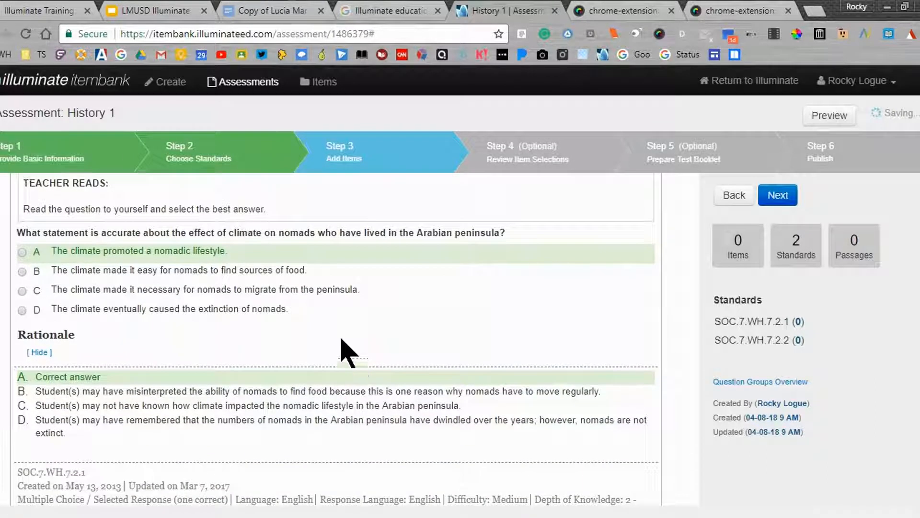
scroll(184, 308, "down", 2)
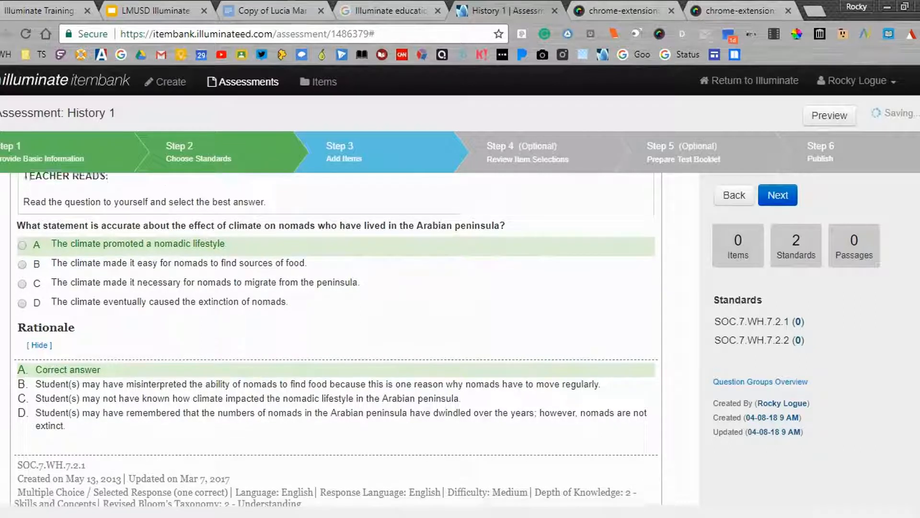
scroll(174, 296, "up", 2)
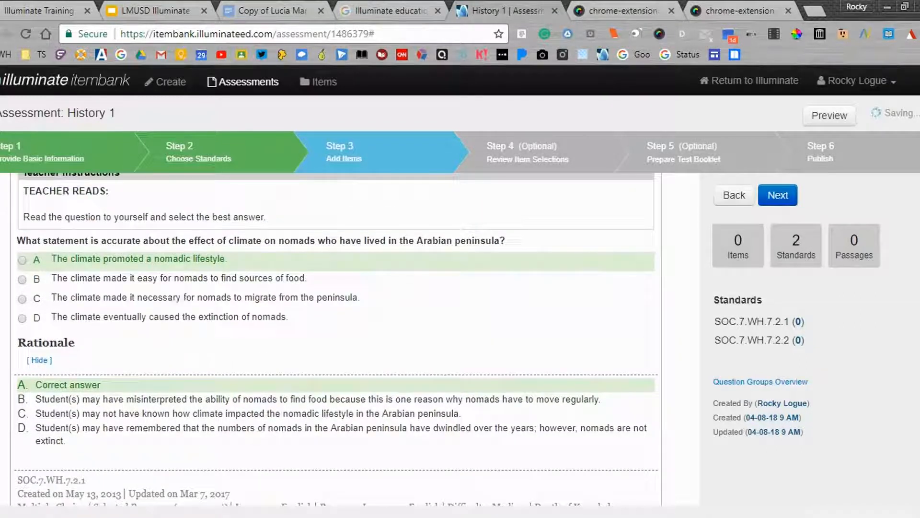
scroll(173, 288, "down", 6)
scroll(152, 264, "down", 5)
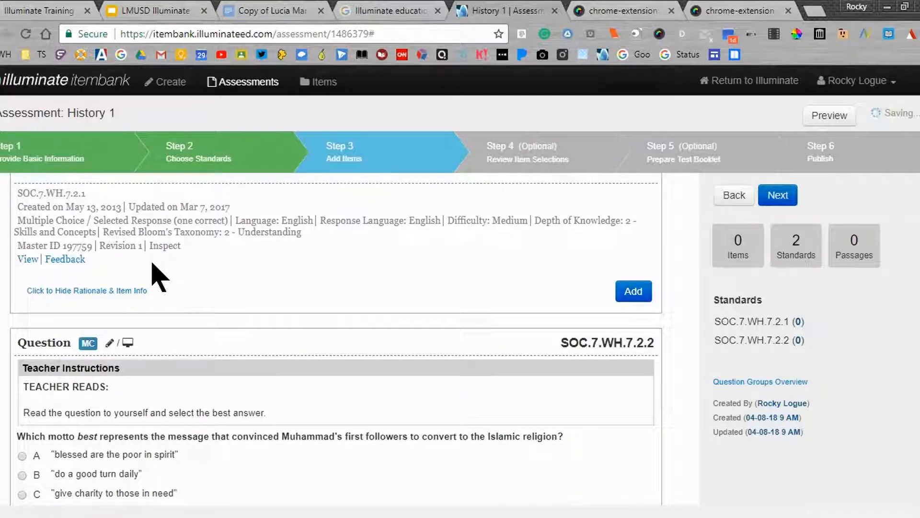
scroll(152, 264, "down", 1)
scroll(153, 264, "up", 1)
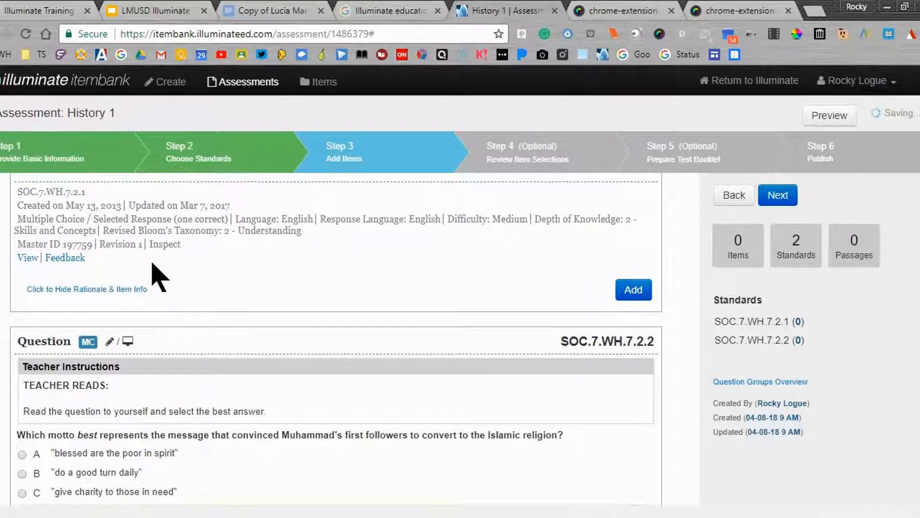
Add the question about climate and nomads and the one about the motto that convinced Muhammad's first followers to the assessment
left_click(639, 299)
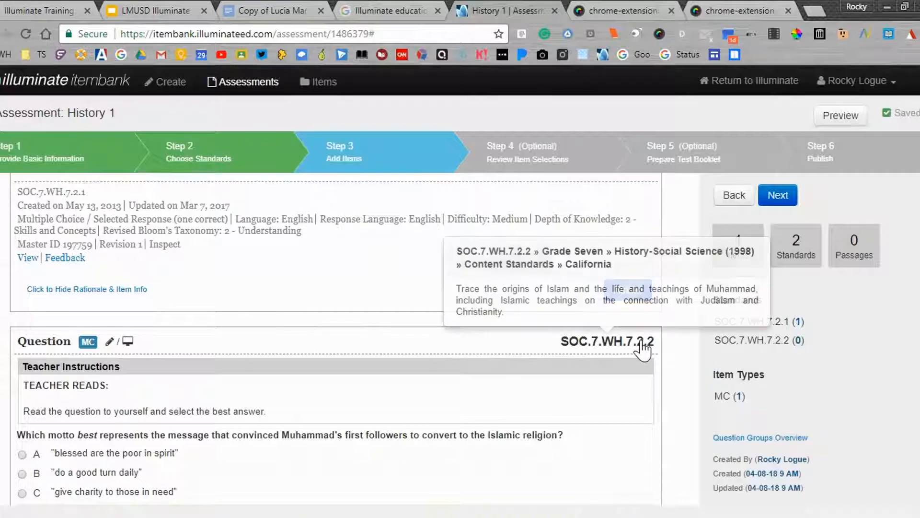
scroll(684, 360, "down", 3)
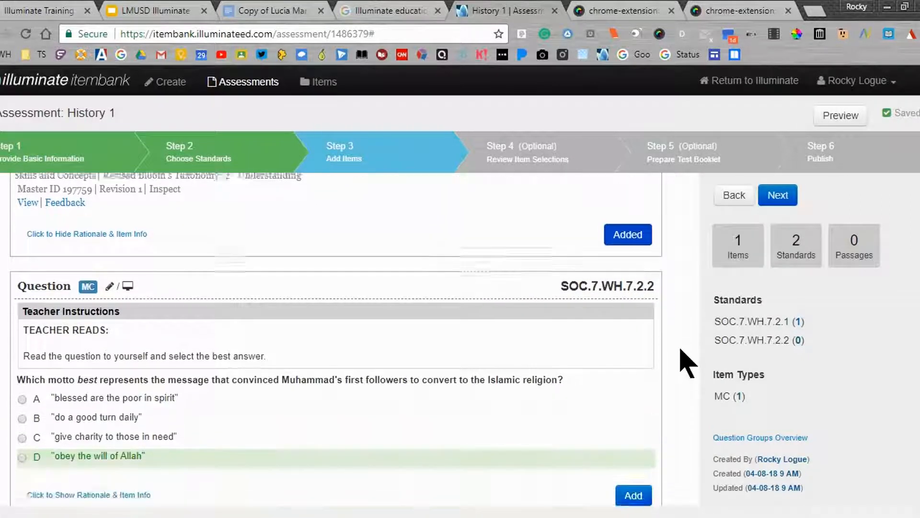
left_click(643, 384)
scroll(646, 391, "down", 3)
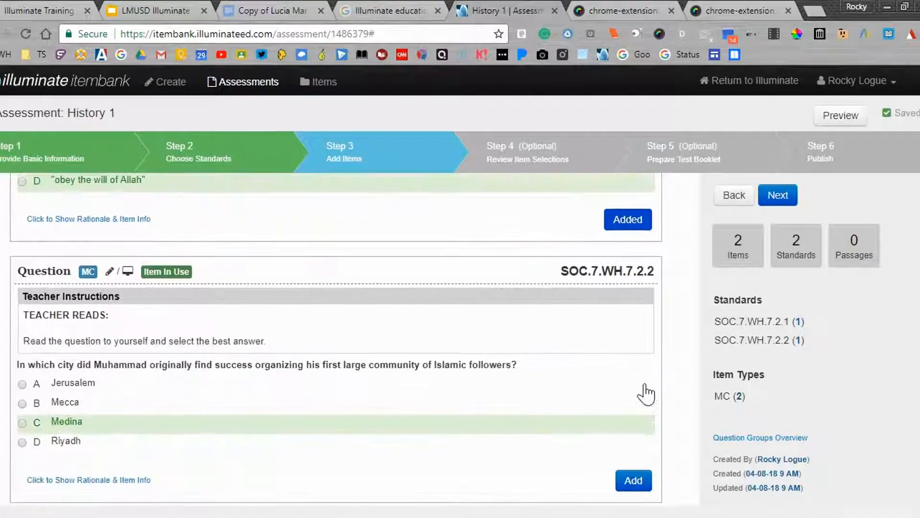
Add the questions about the city of Muhammad's first large community and the chart of similarities between three faiths
left_click(633, 481)
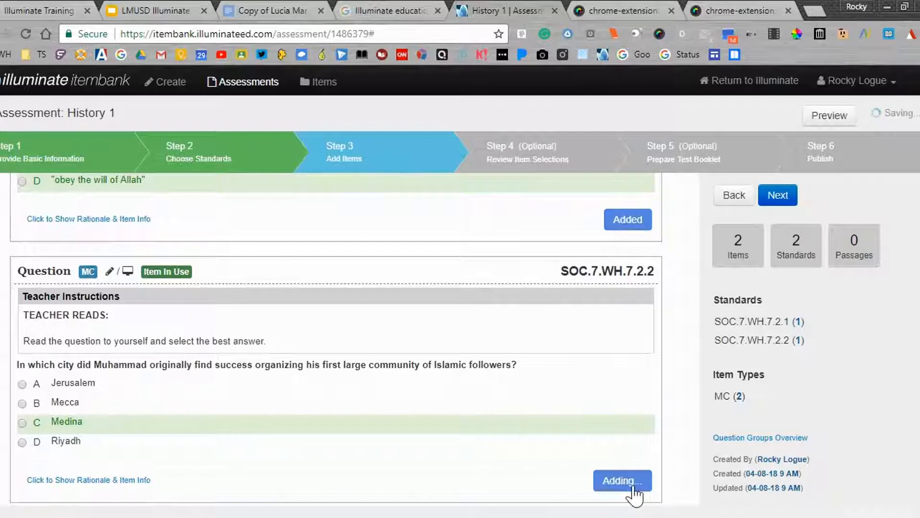
scroll(634, 493, "down", 4)
scroll(631, 460, "down", 3)
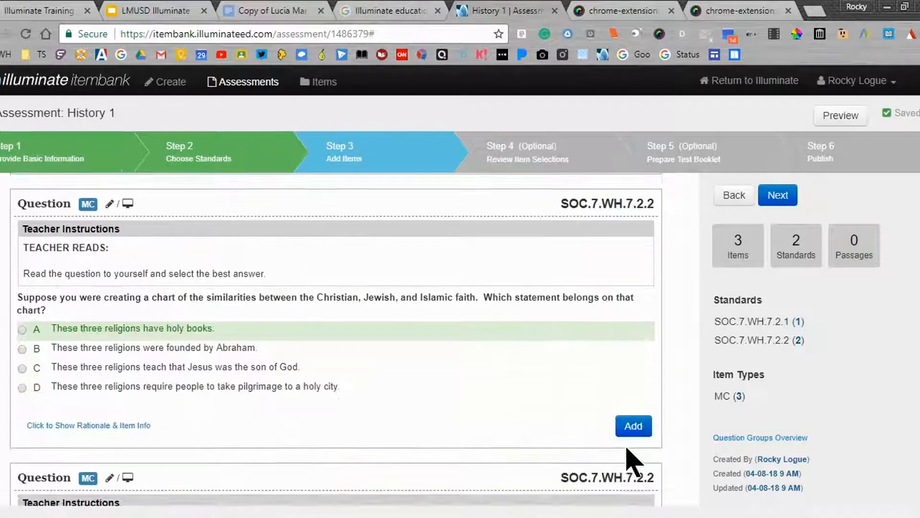
left_click(629, 438)
scroll(631, 439, "down", 5)
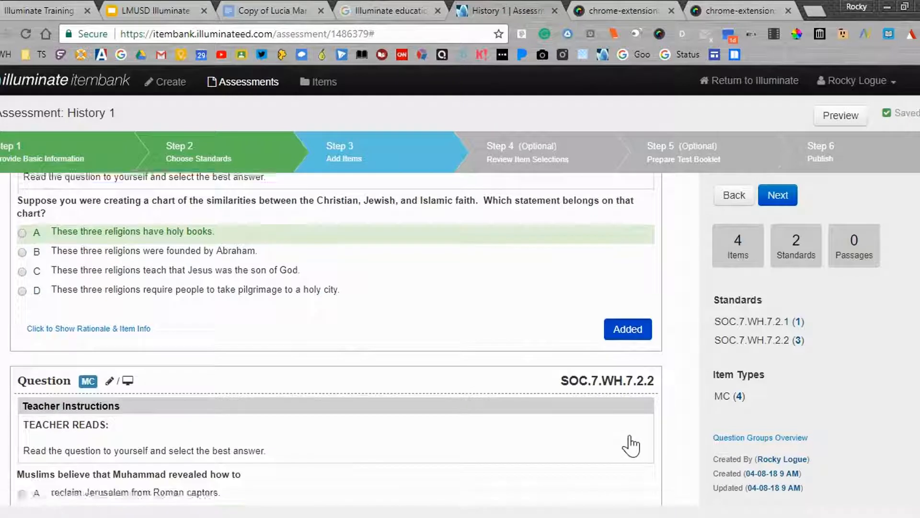
Add the question about what Muslims believe Muhammad revealed to the assessment
left_click(631, 424)
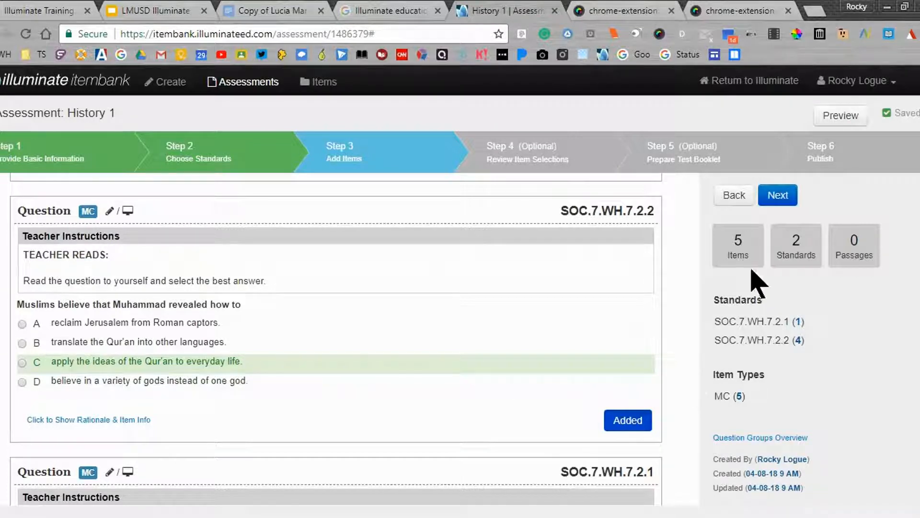
mouse_move(752, 340)
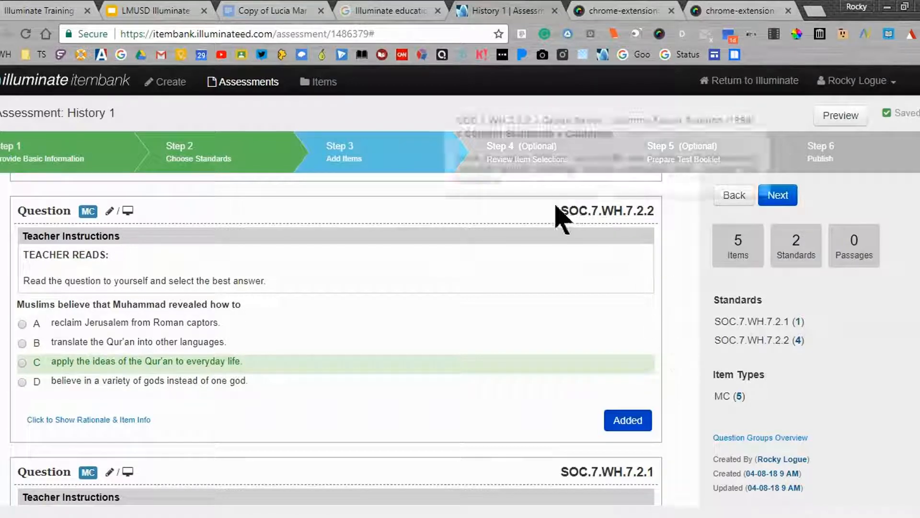
scroll(654, 347, "up", 1)
scroll(653, 348, "up", 2)
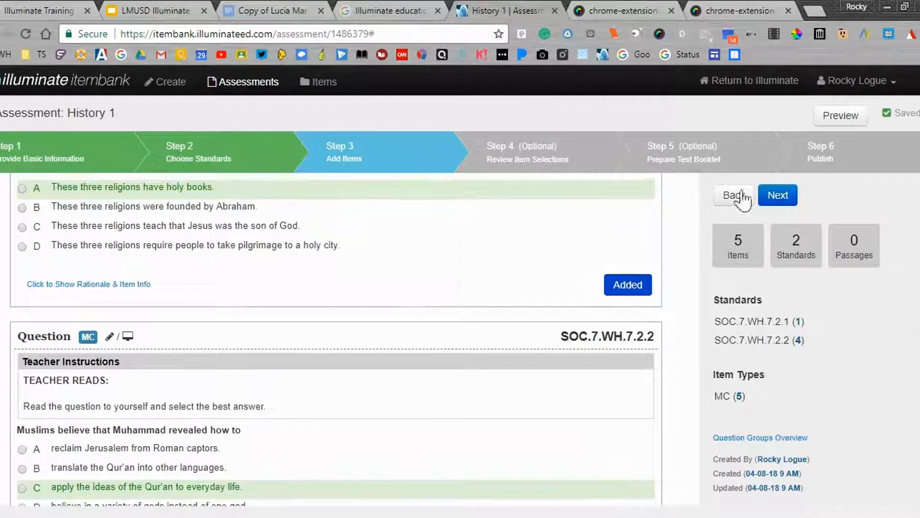
Proceed to reviewing the item selections and move the question about the city of Muhammad's first large community to position 1
left_click(768, 201)
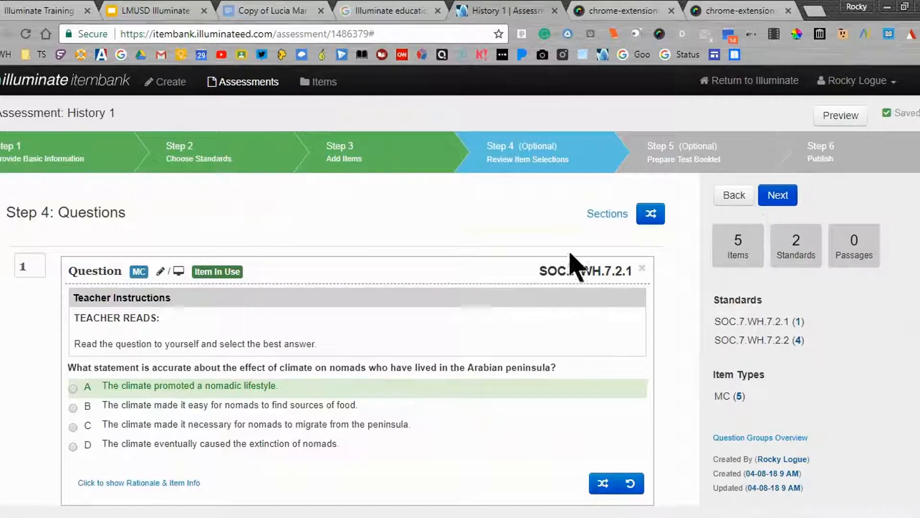
scroll(573, 266, "down", 7)
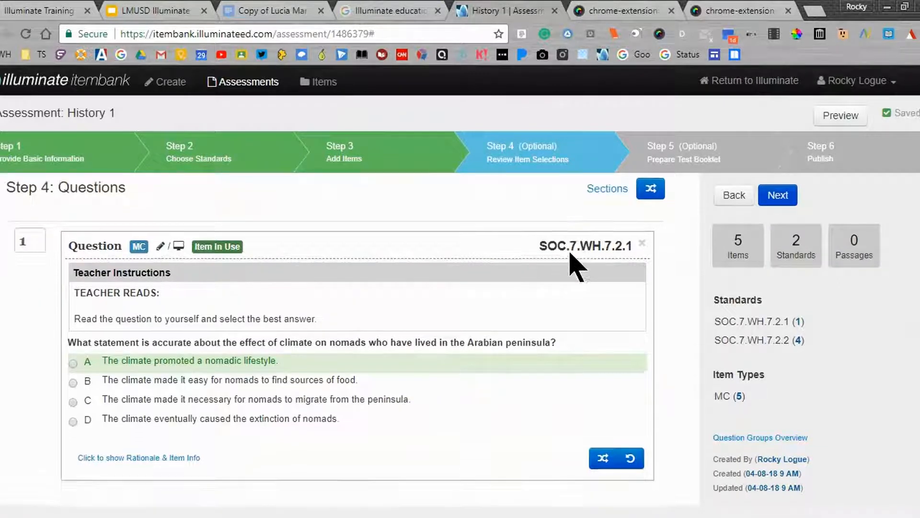
scroll(573, 266, "down", 3)
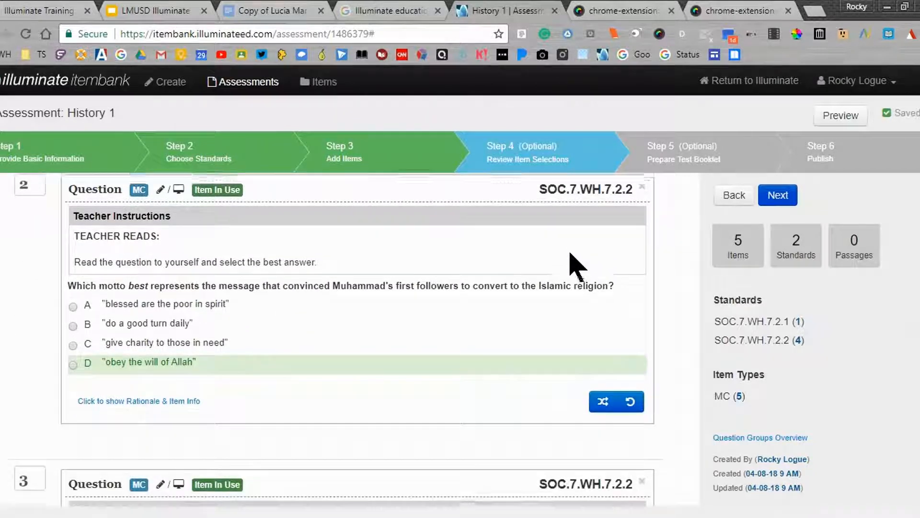
scroll(476, 308, "down", 4)
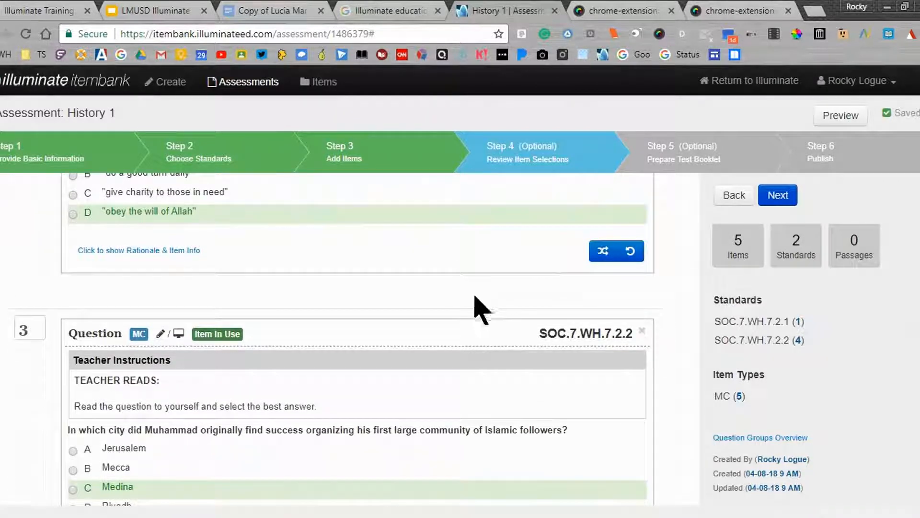
scroll(465, 310, "down", 1)
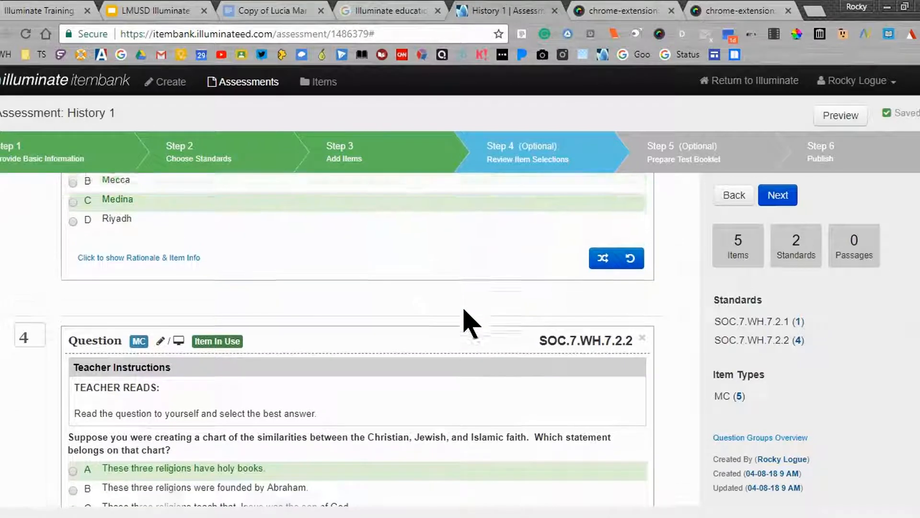
scroll(465, 311, "up", 4)
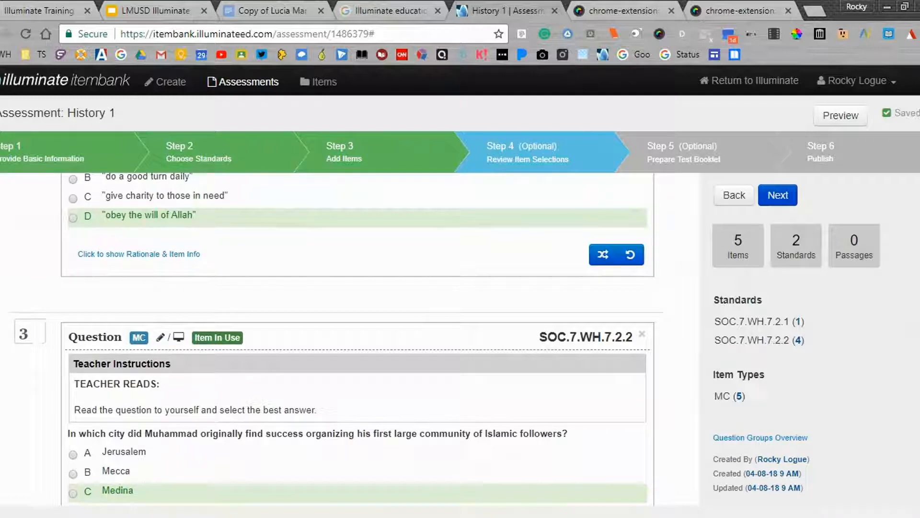
left_click(15, 334)
key("BackSpace")
type("1")
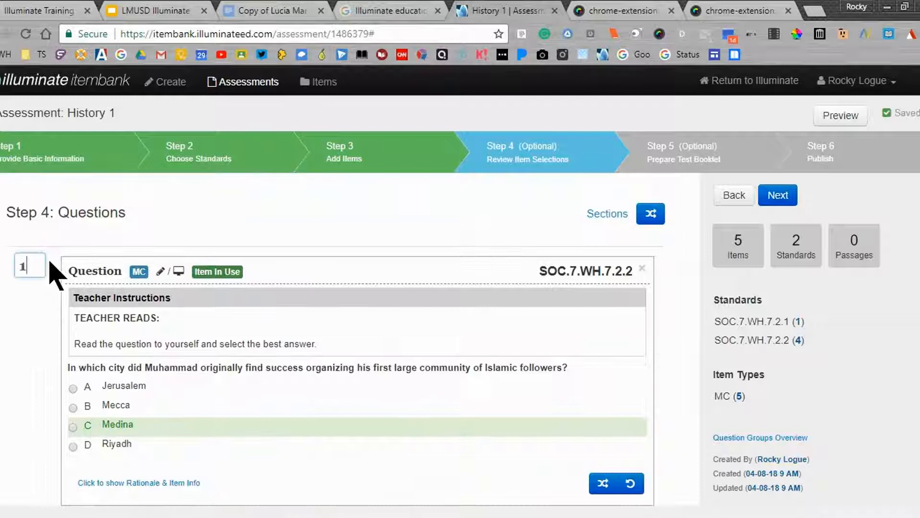
Remove the question about the city of Muhammad's first large community from the assessment
scroll(58, 316, "down", 2)
scroll(59, 312, "down", 3)
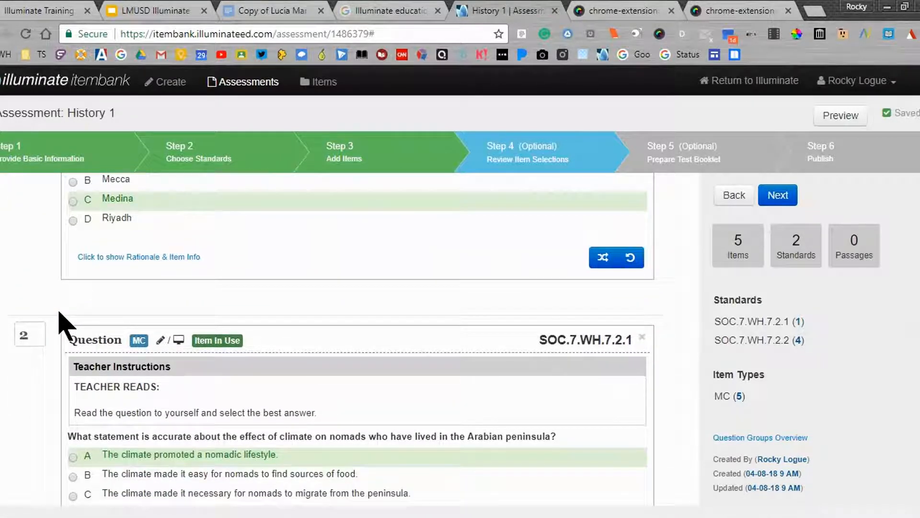
scroll(58, 313, "up", 4)
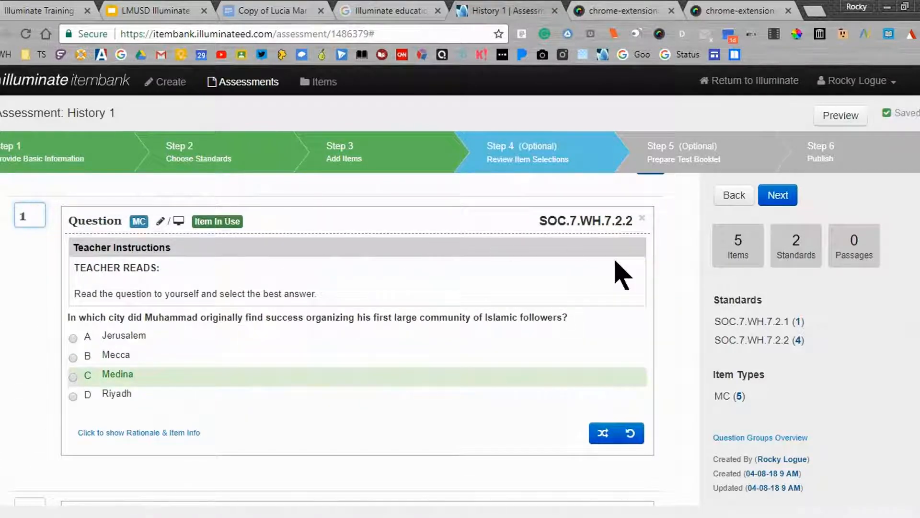
left_click(642, 219)
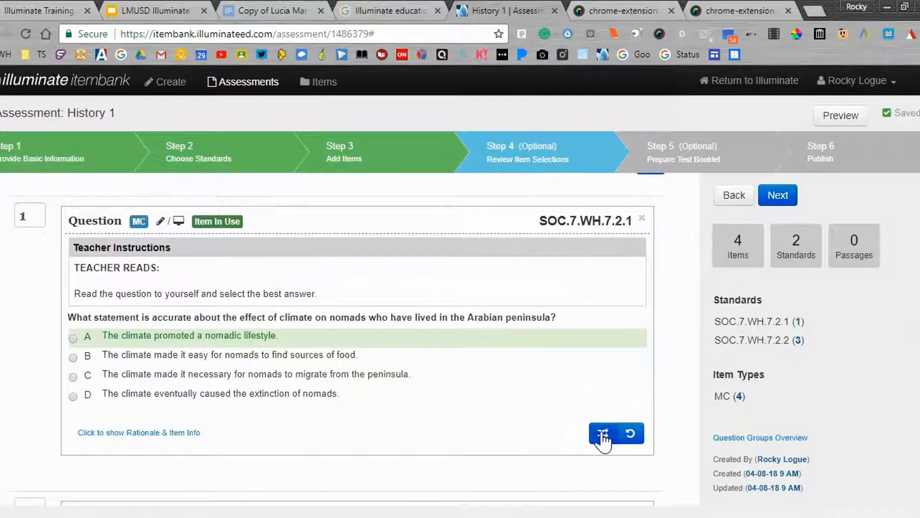
scroll(665, 318, "down", 3)
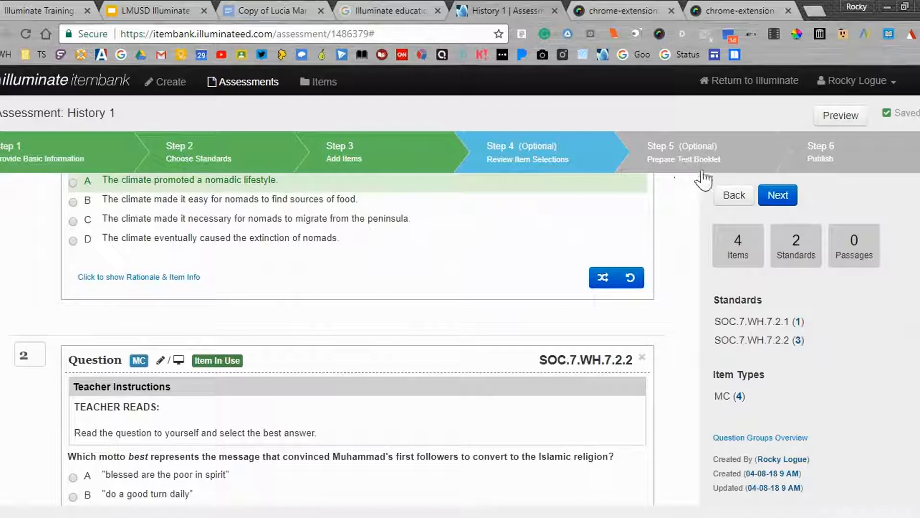
Proceed to preparing the test booklet, look through the print options and generate the booklet PDF with the current settings
left_click(780, 200)
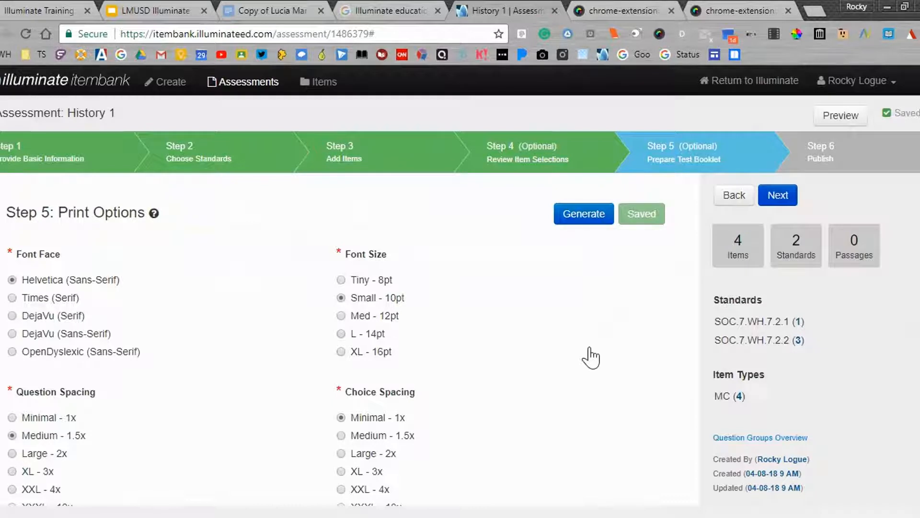
scroll(259, 294, "down", 1)
scroll(259, 294, "down", 6)
scroll(259, 294, "down", 2)
scroll(260, 294, "up", 3)
scroll(260, 294, "up", 7)
left_click(567, 220)
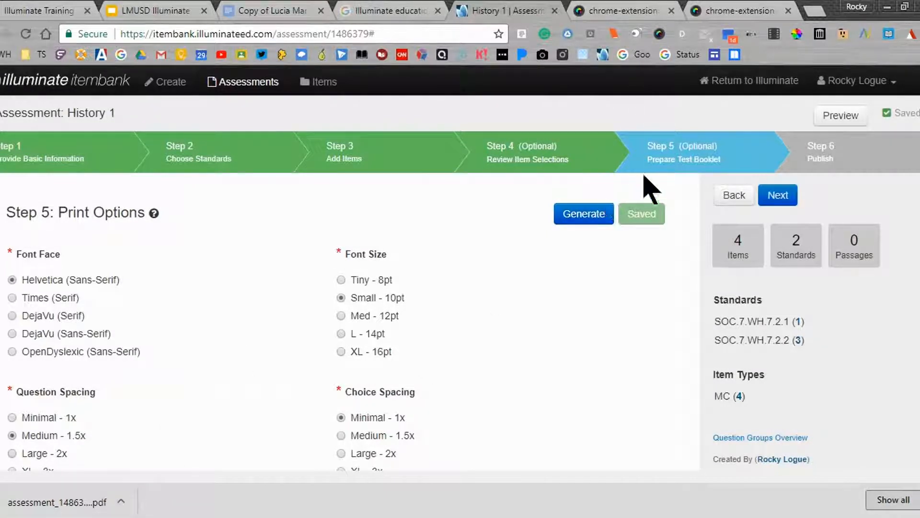
Proceed to the publishing stage and examine the question groups offered for data analysis, dismissing the downloads bar
left_click(790, 200)
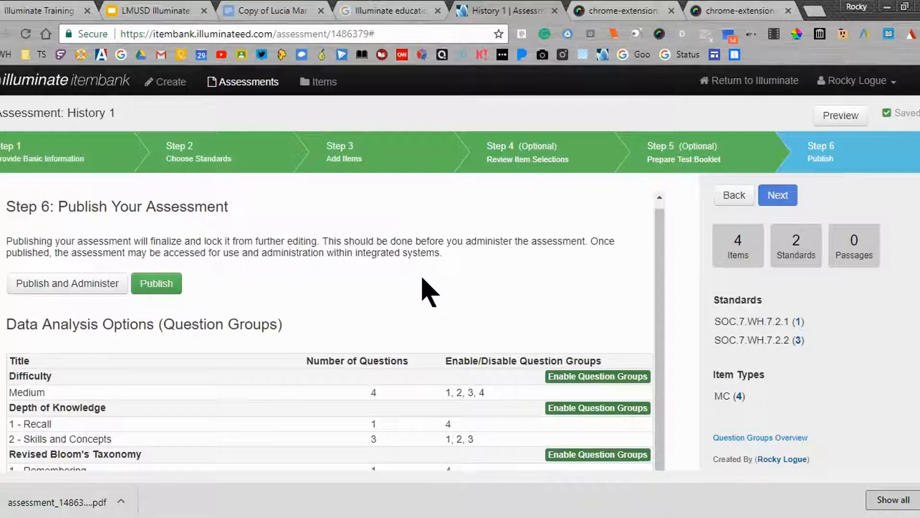
scroll(278, 376, "down", 3)
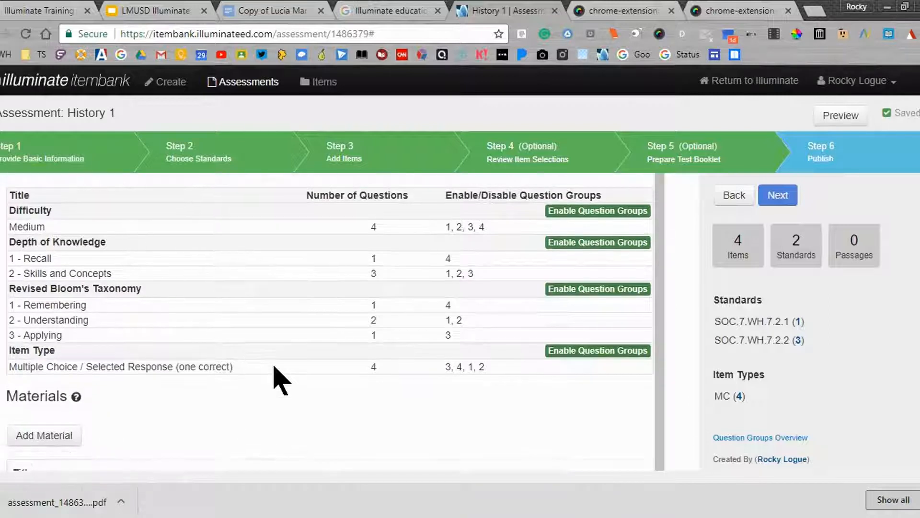
scroll(275, 366, "up", 1)
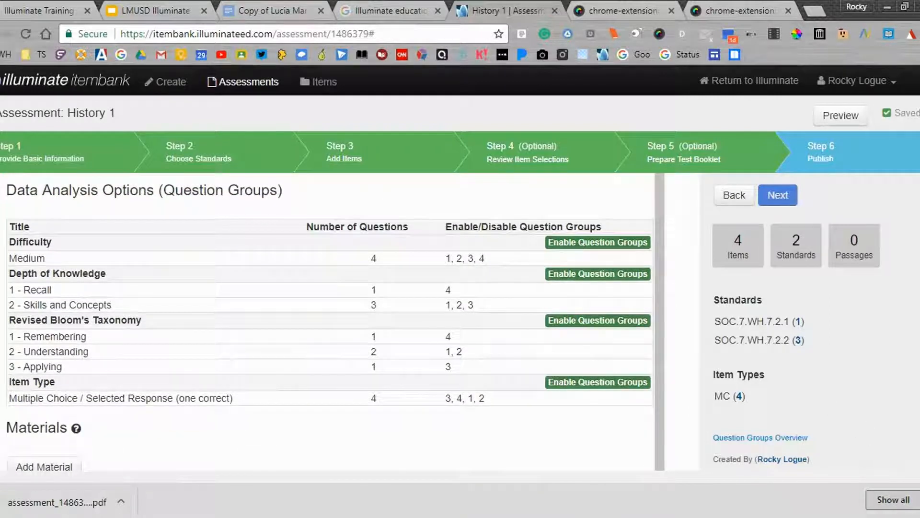
left_click(919, 500)
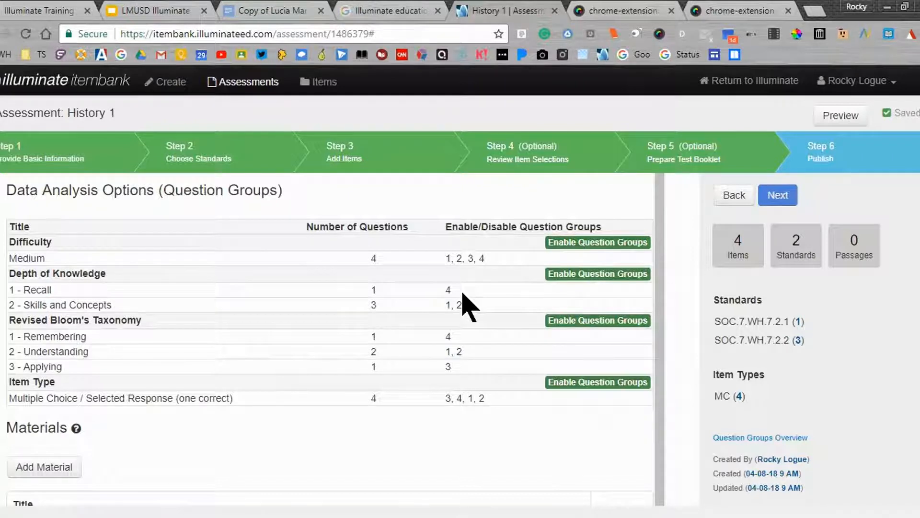
scroll(467, 307, "up", 3)
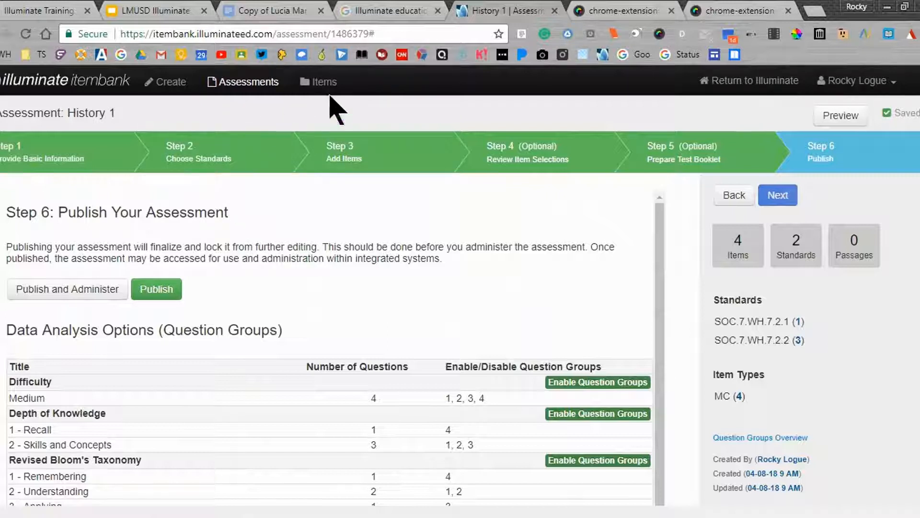
Go to the list of assessments and reopen the unpublished History 1 assessment
left_click(241, 87)
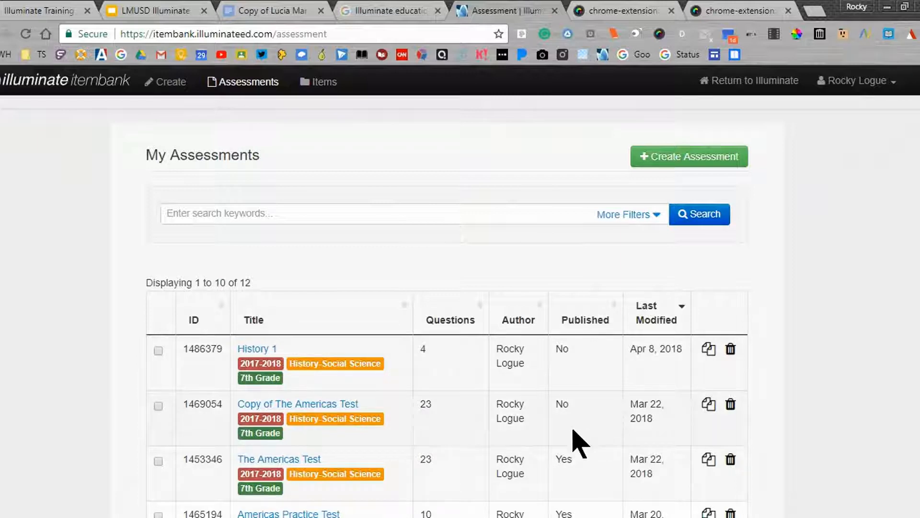
left_click(267, 350)
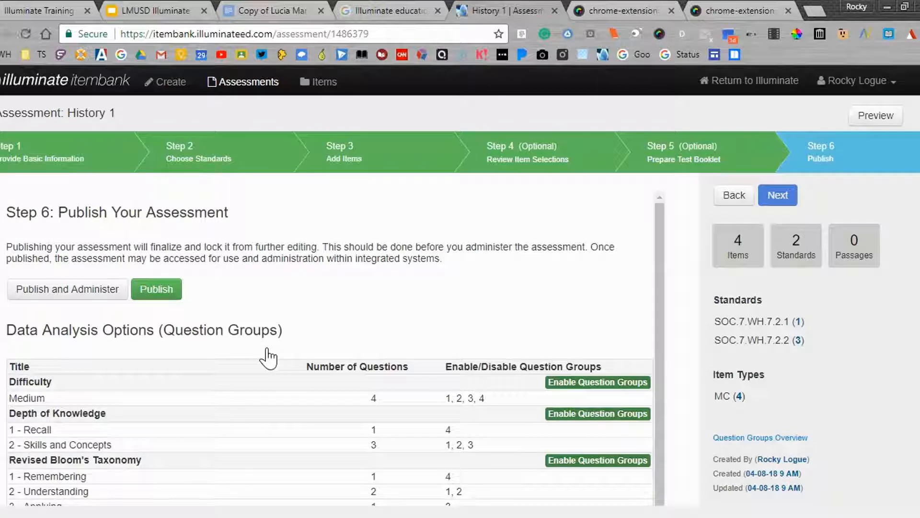
scroll(347, 338, "down", 1)
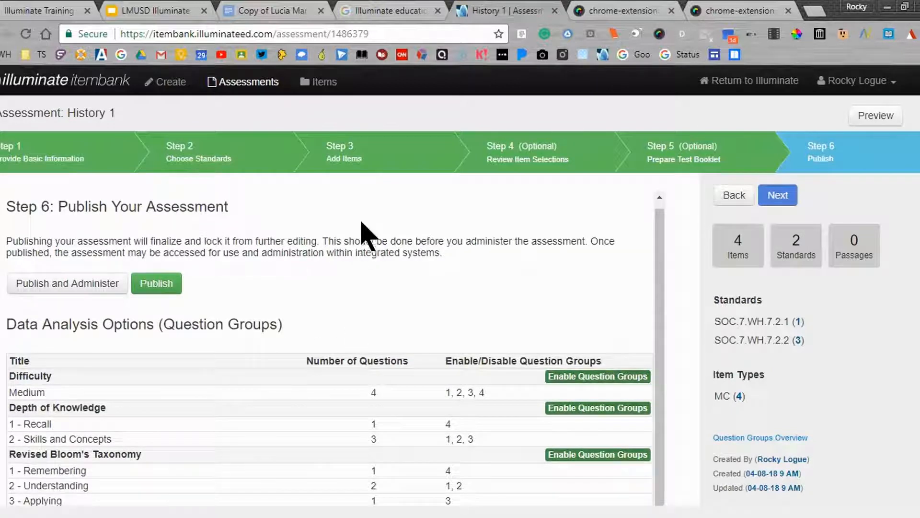
Go through History 1's stages from choosing standards to preparing the test booklet, ending at the publishing stage
left_click(222, 156)
left_click(313, 159)
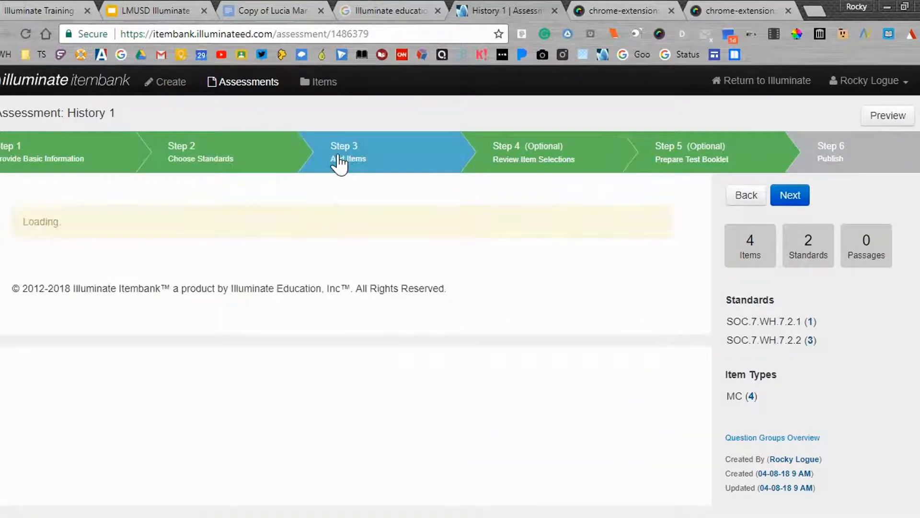
left_click(511, 166)
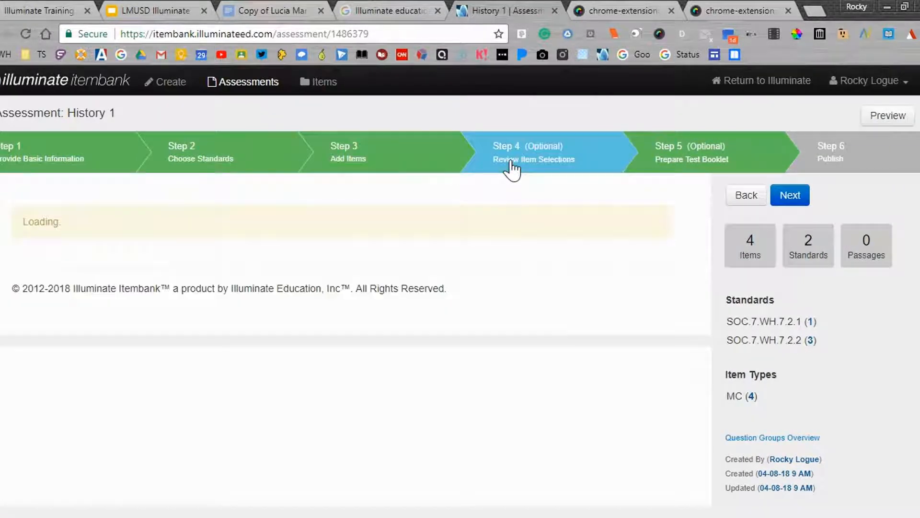
left_click(677, 165)
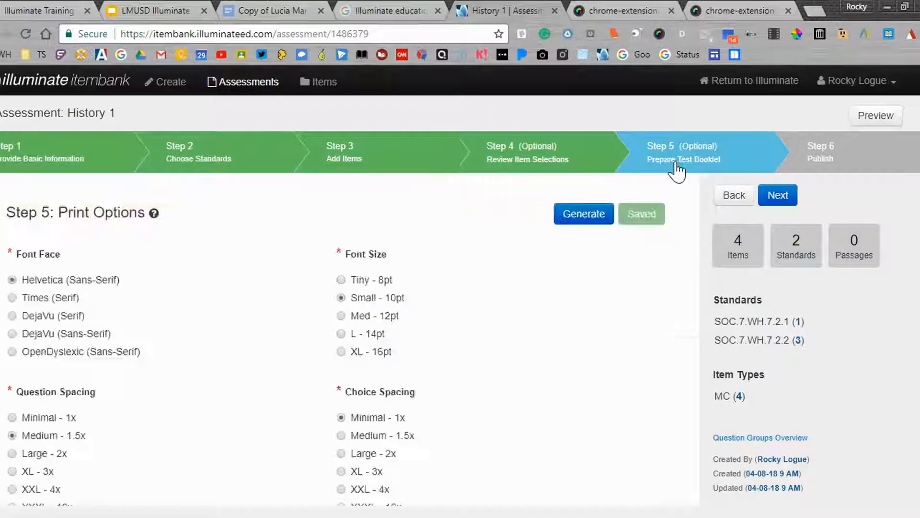
left_click(827, 166)
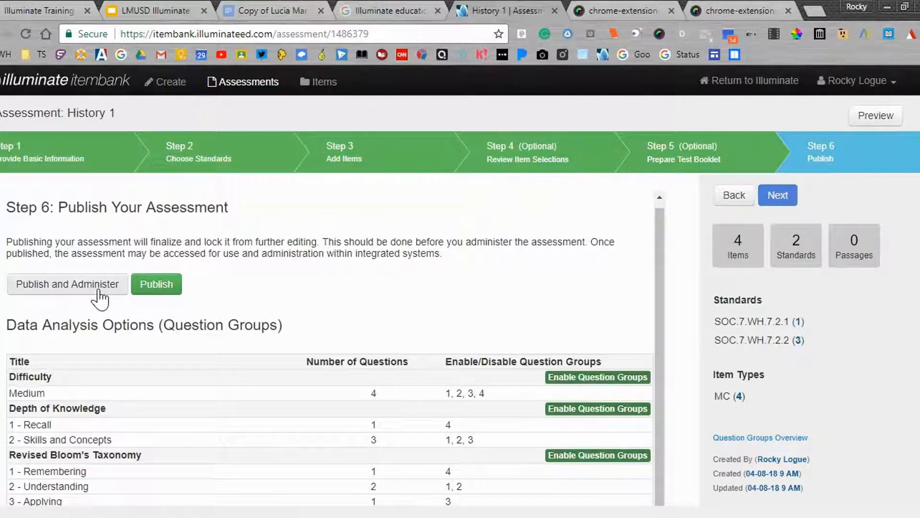
Publish the History 1 assessment and look over its basic information
left_click(146, 291)
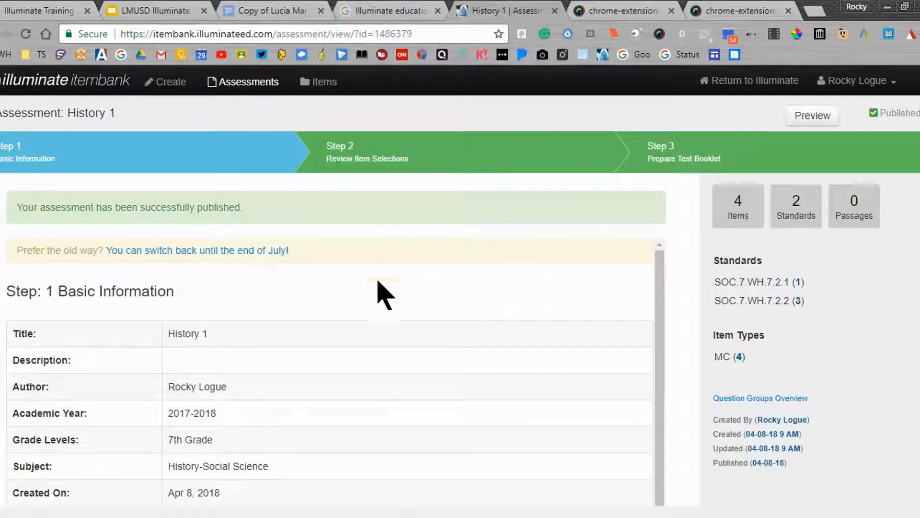
scroll(386, 295, "down", 1)
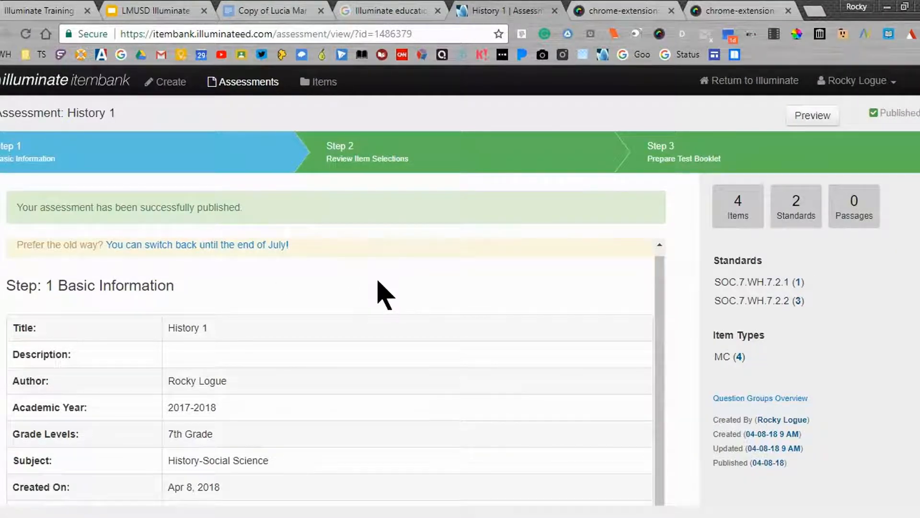
scroll(688, 239, "down", 4)
scroll(688, 240, "up", 4)
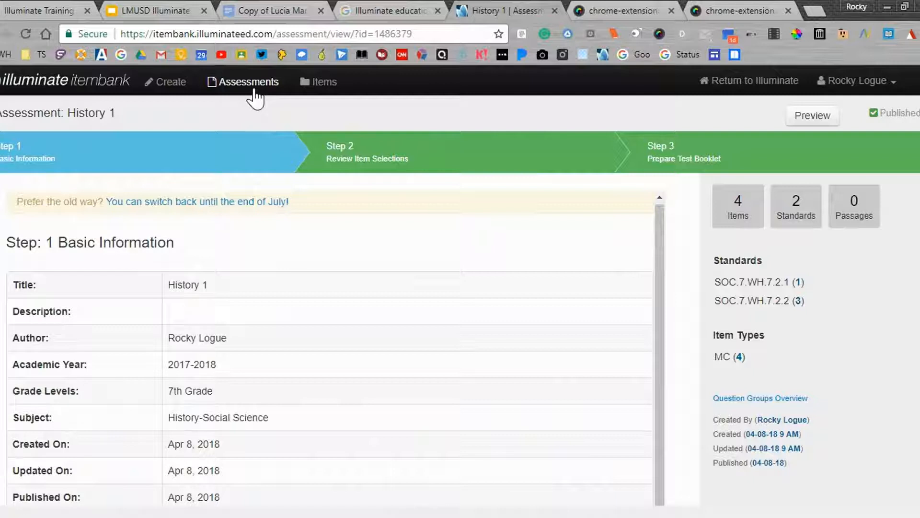
Duplicate the published History 1 assessment from the list of assessments, confirming the duplication
left_click(249, 82)
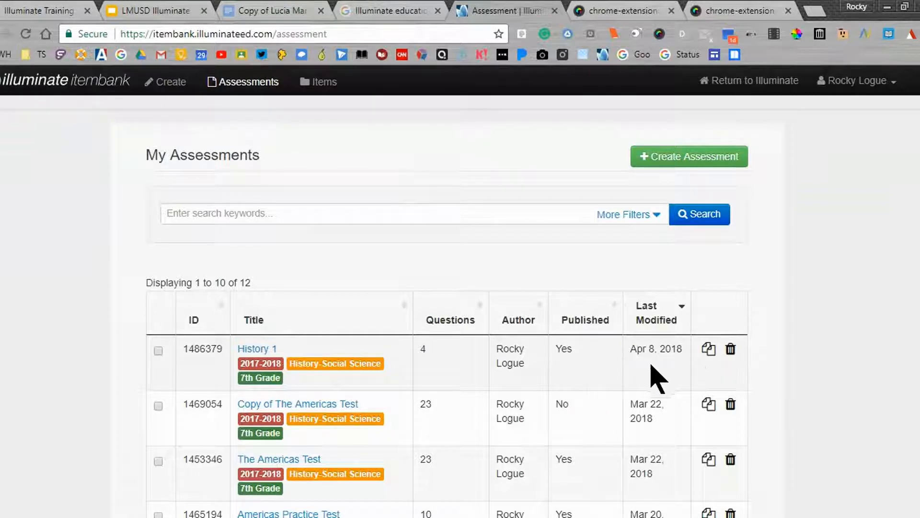
left_click(711, 353)
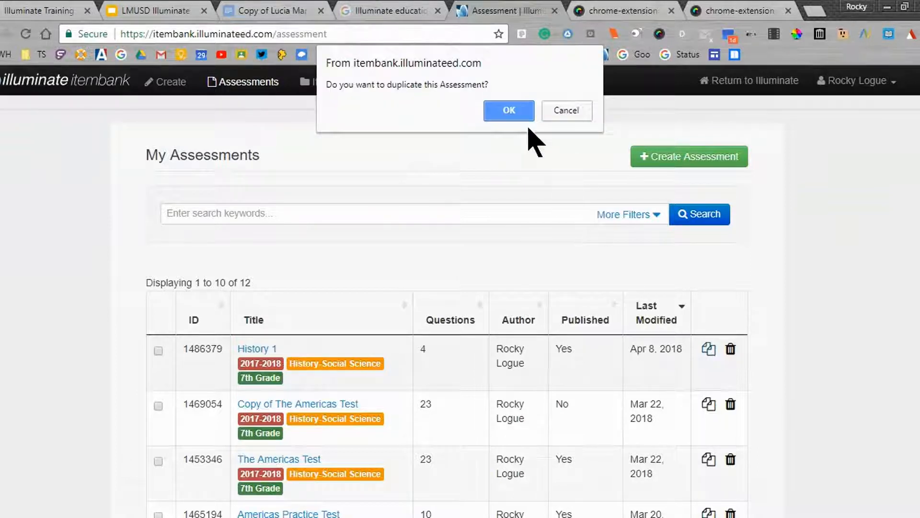
left_click(513, 112)
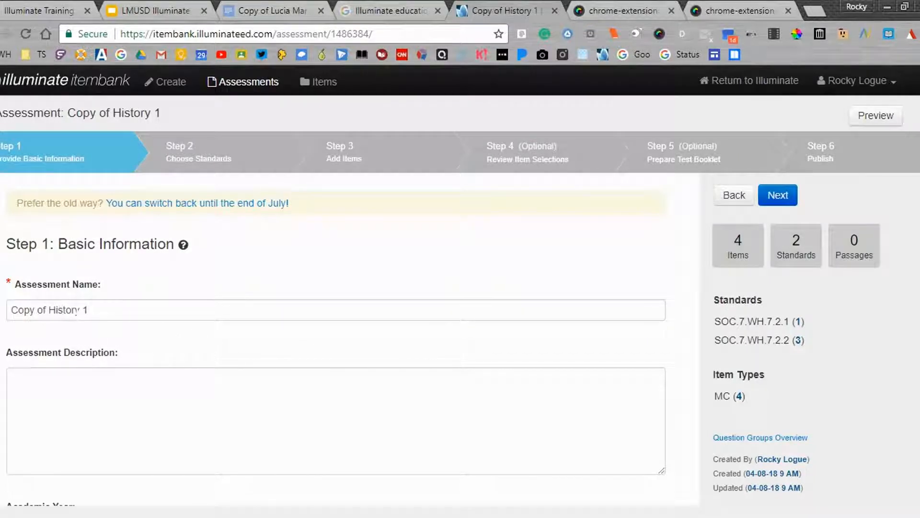
Look through the duplicated assessment's stages, from choosing standards through adding and reviewing items to preparing the test booklet
left_click(172, 158)
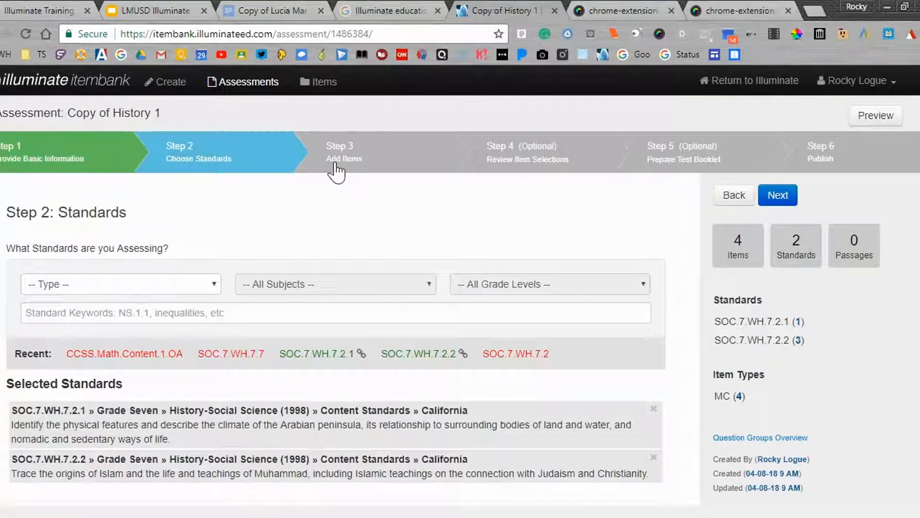
left_click(337, 166)
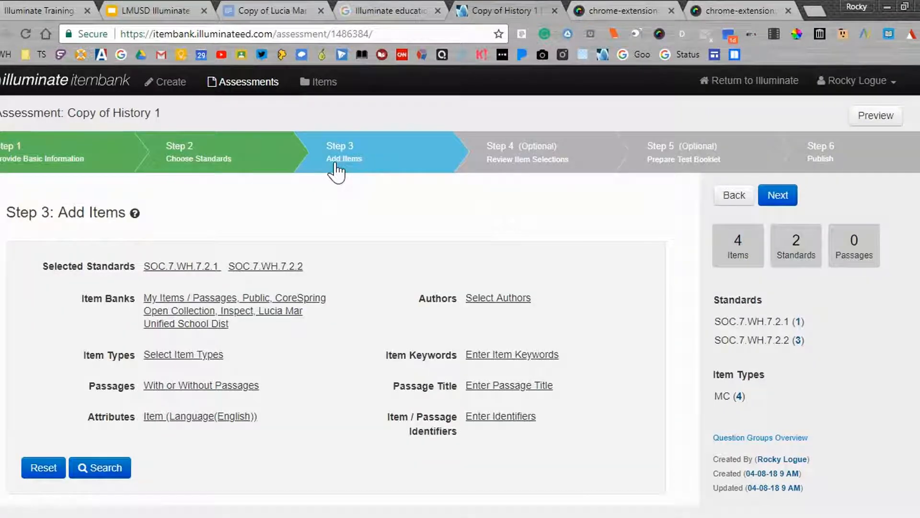
left_click(523, 153)
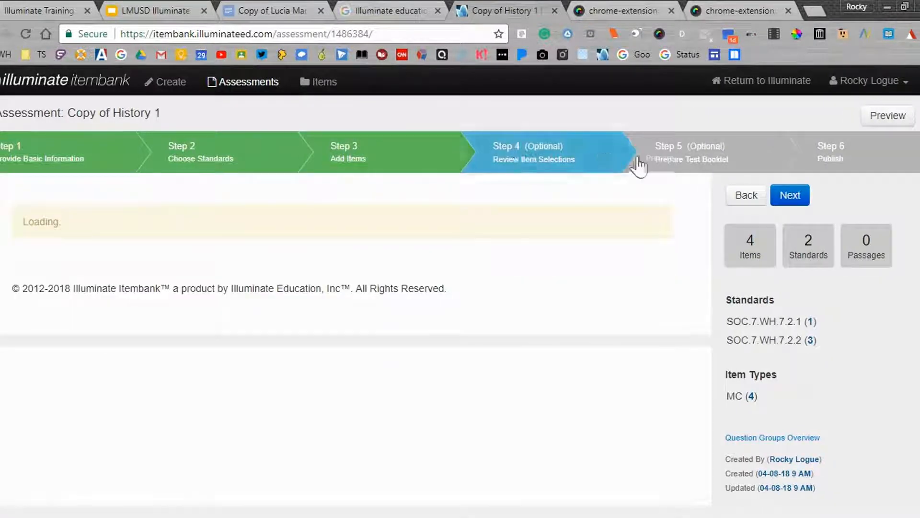
left_click(659, 165)
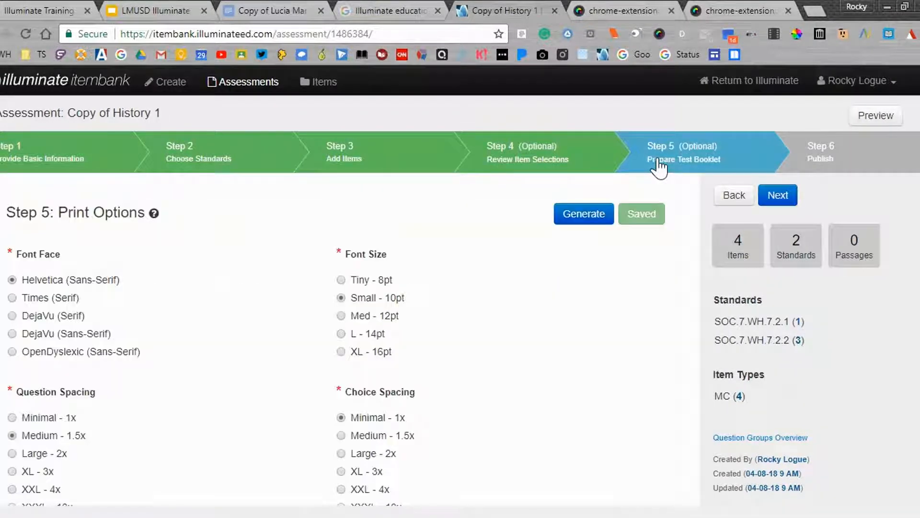